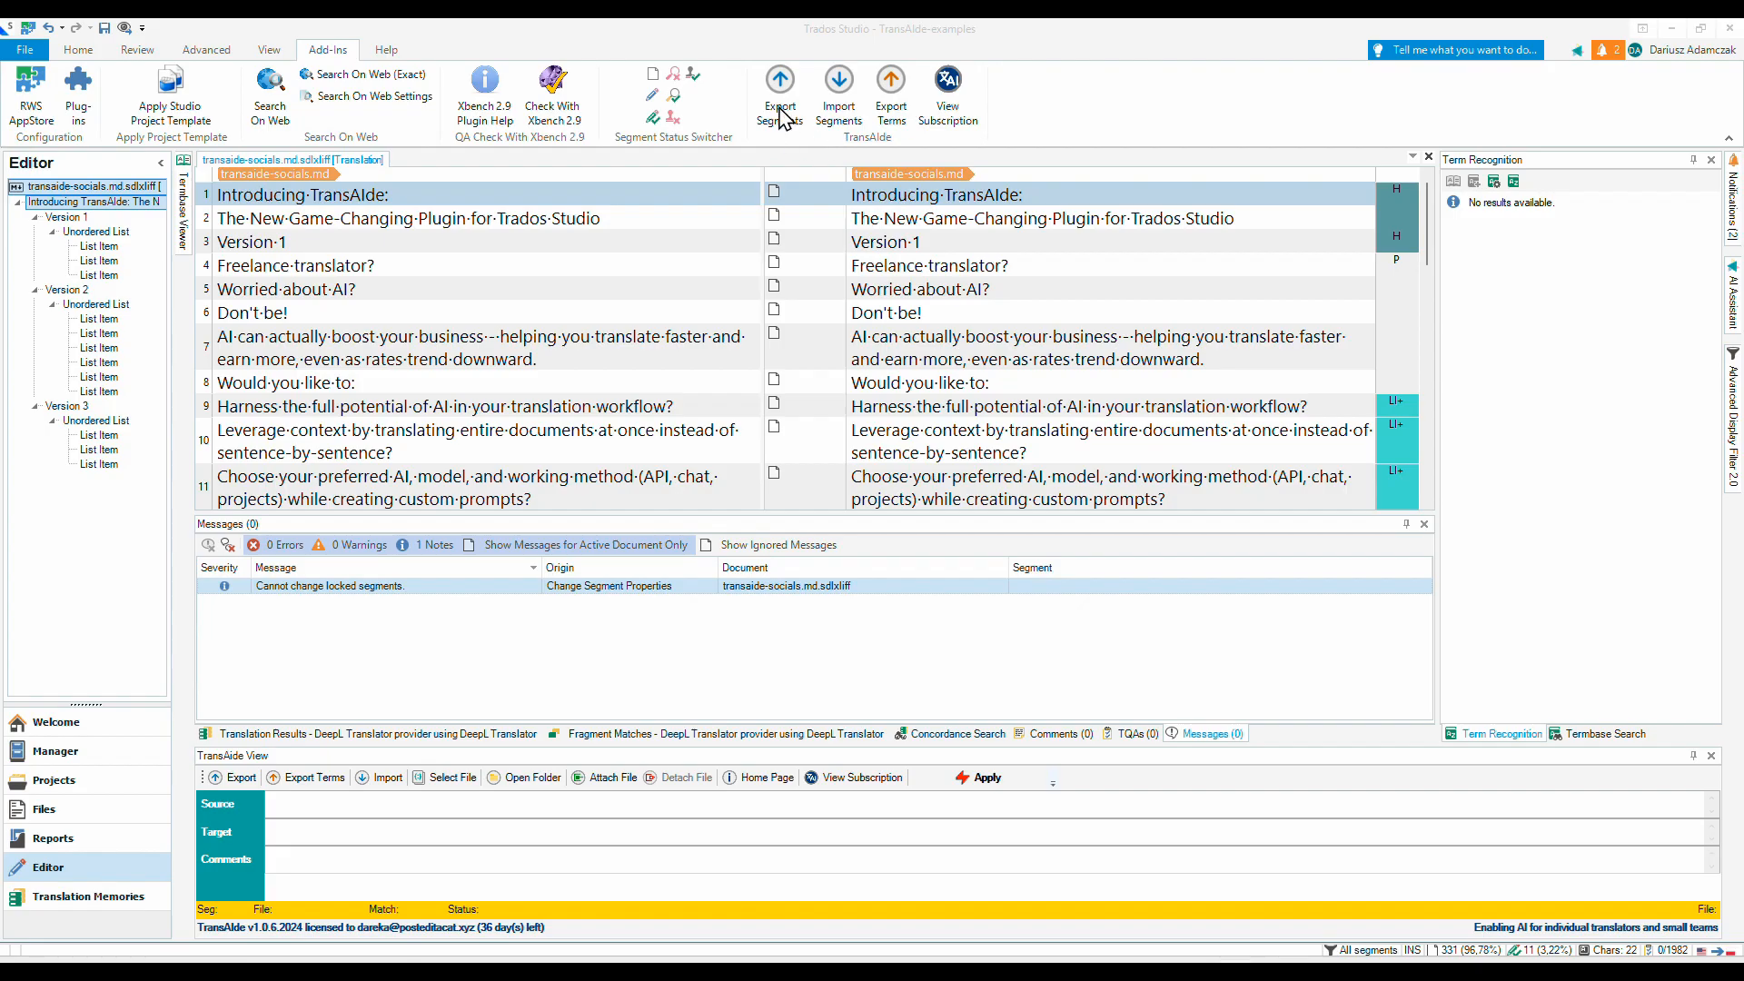
- Export the source text of all segments as plain text without tags to src.txt for the AI
left_click(780, 109)
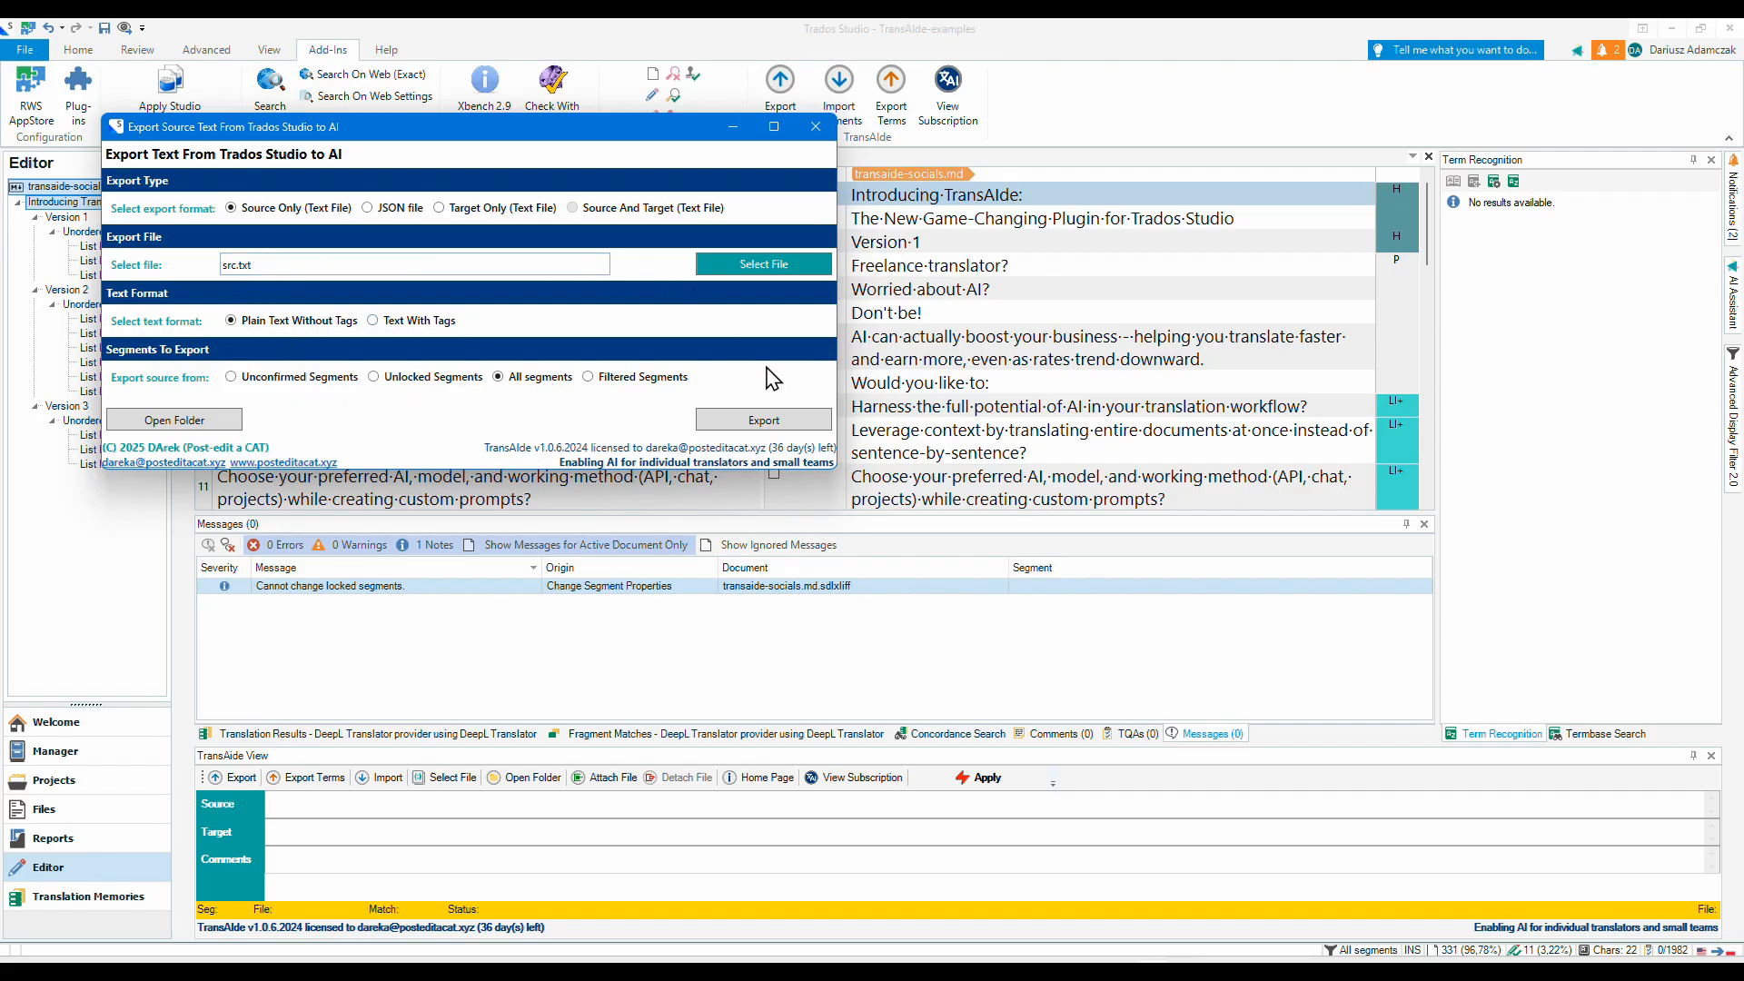
left_click(745, 423)
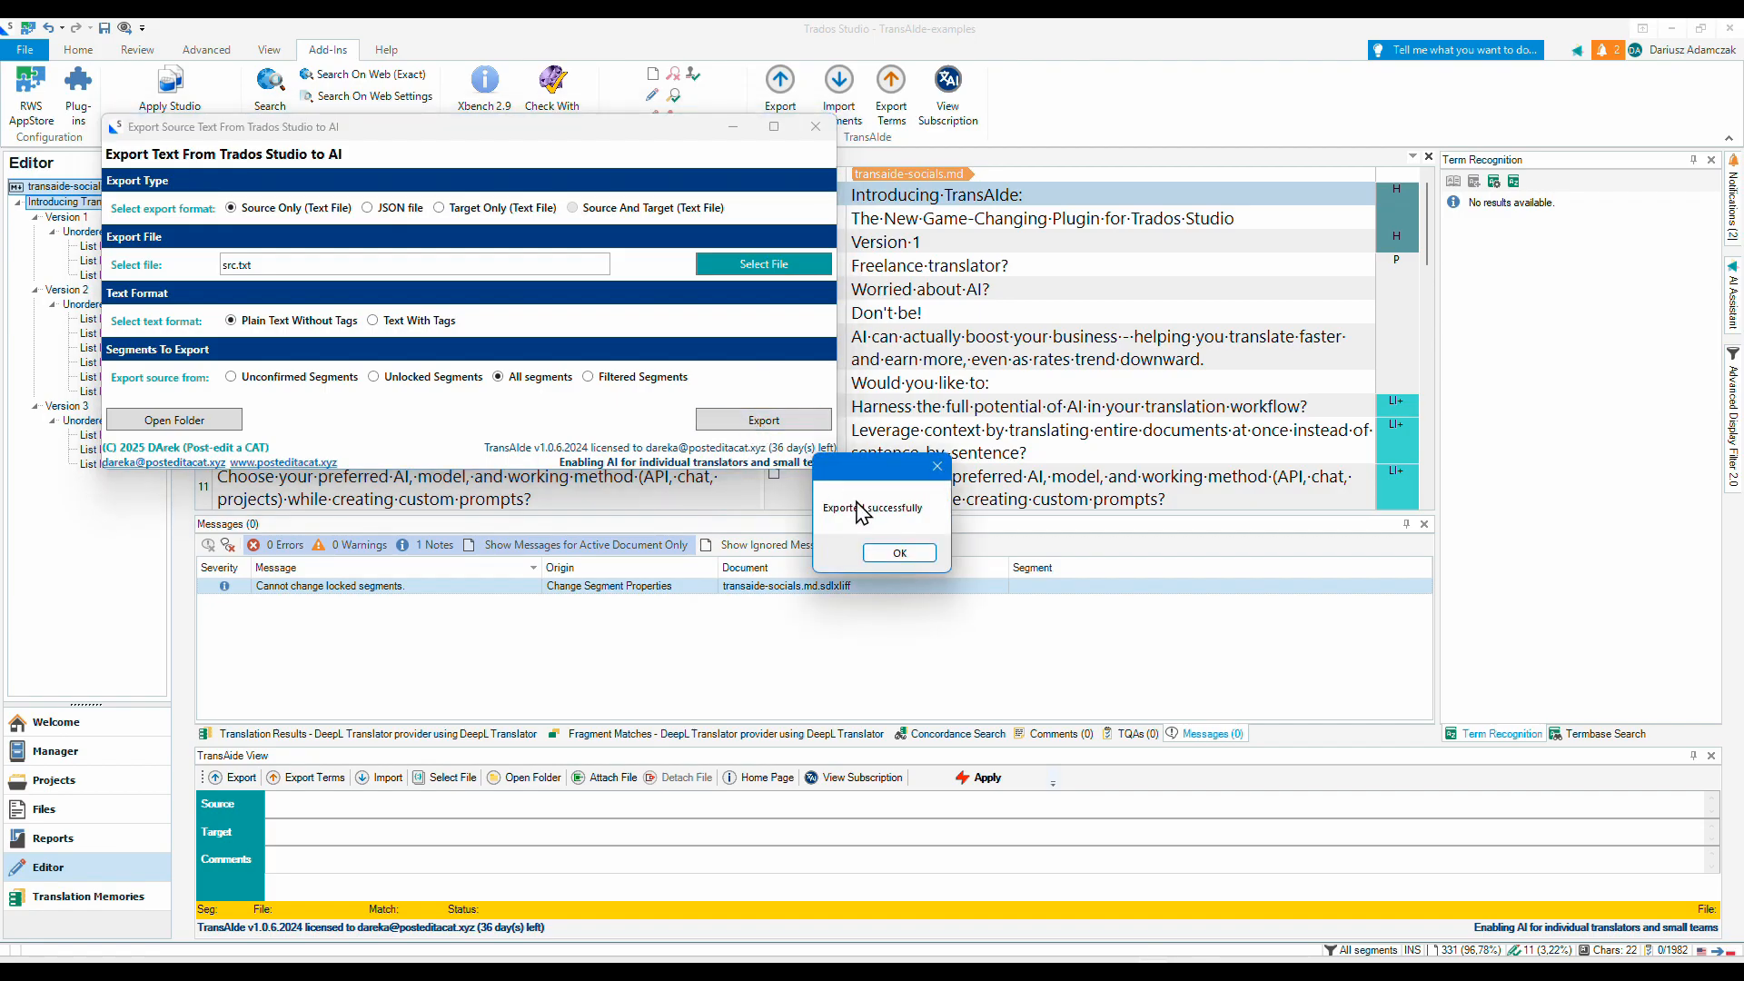
left_click(899, 553)
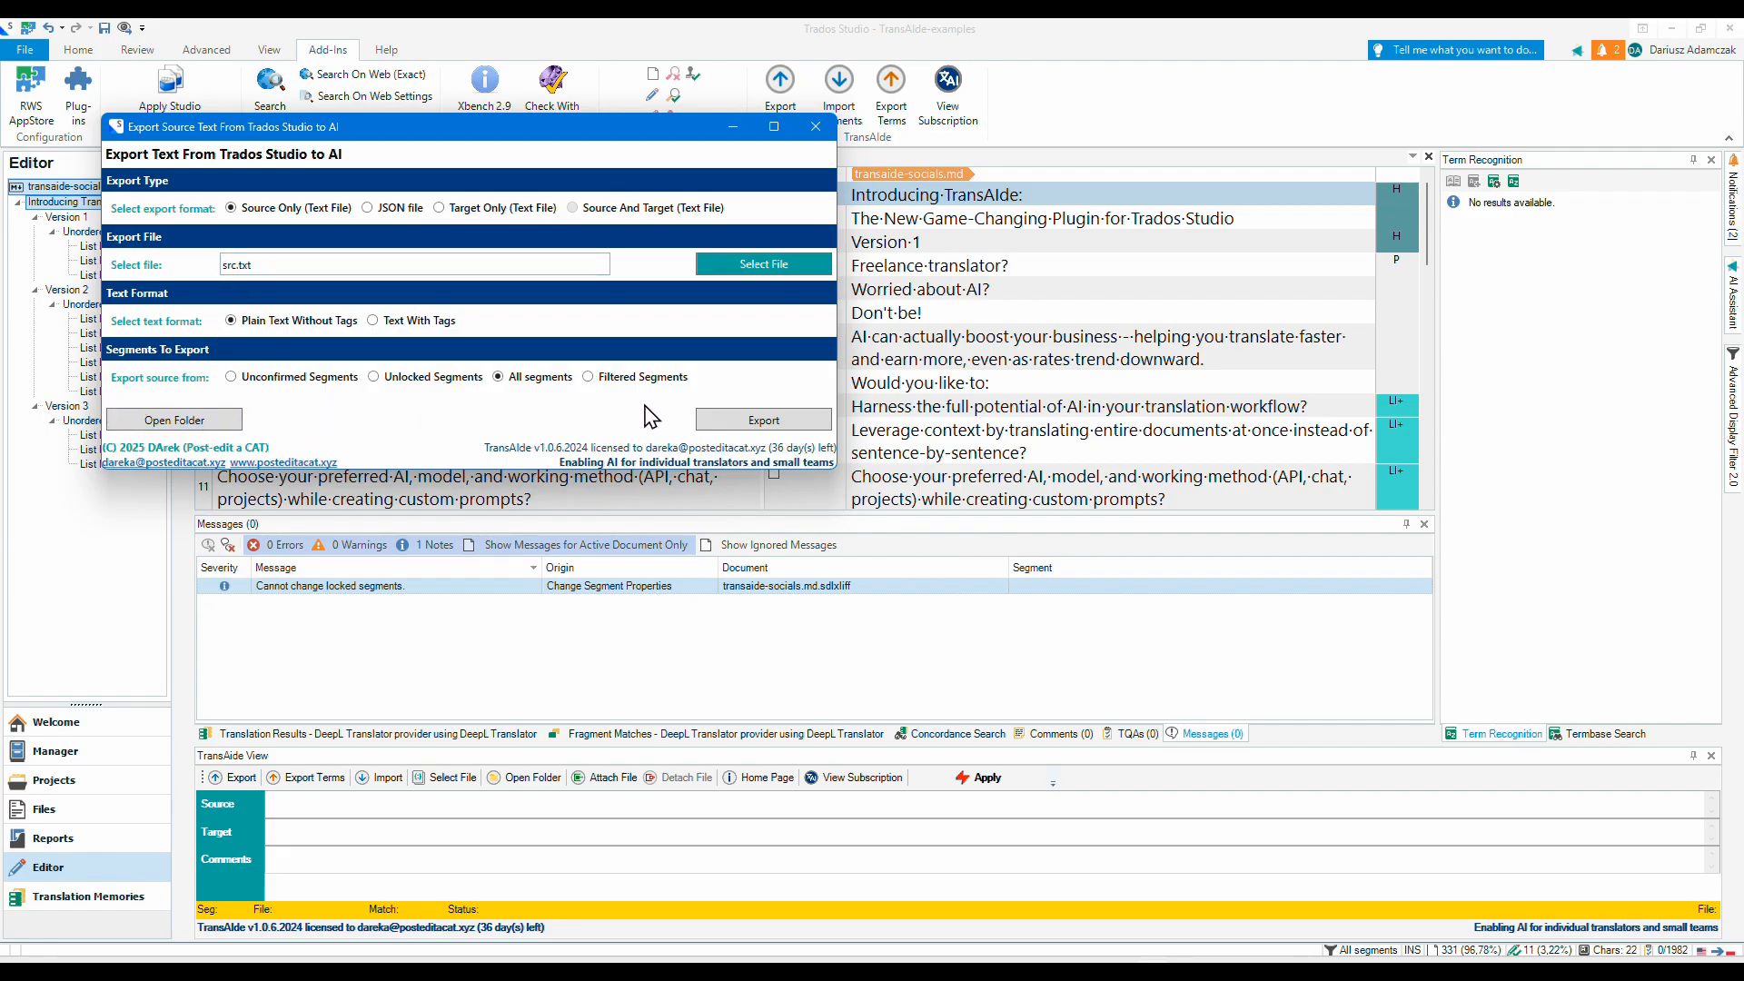
left_click(815, 126)
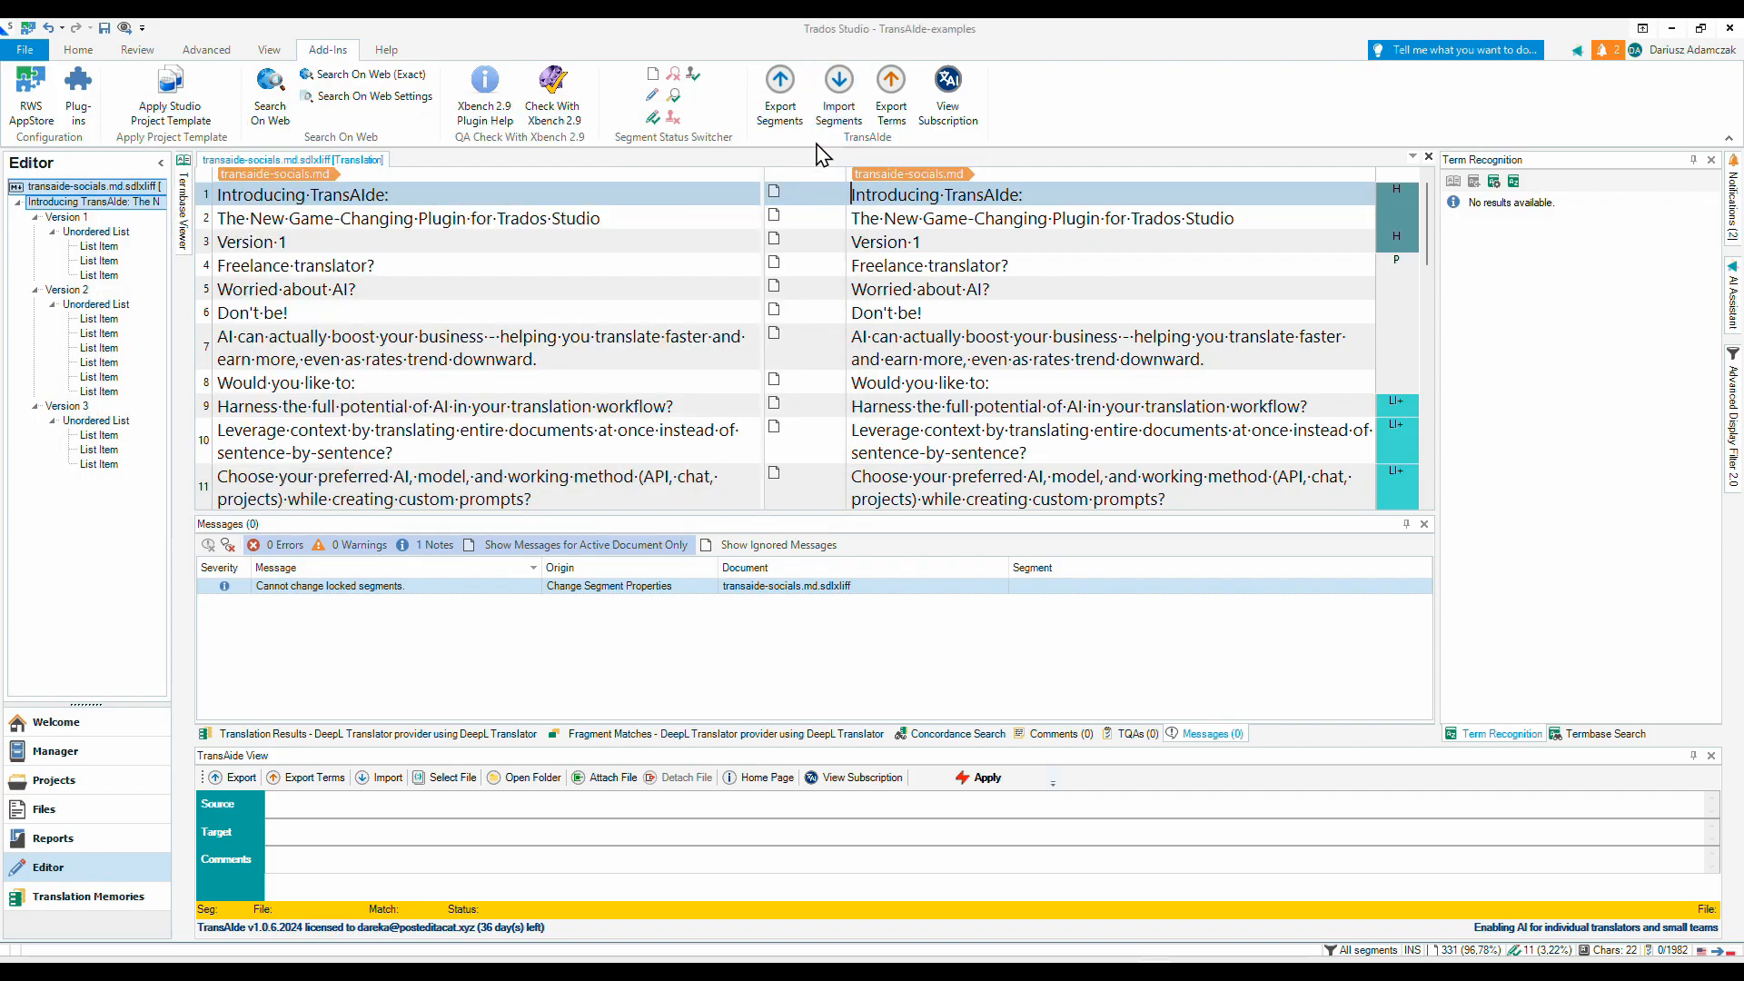
- Export the terms from all segments to the file terms.txt
left_click(895, 104)
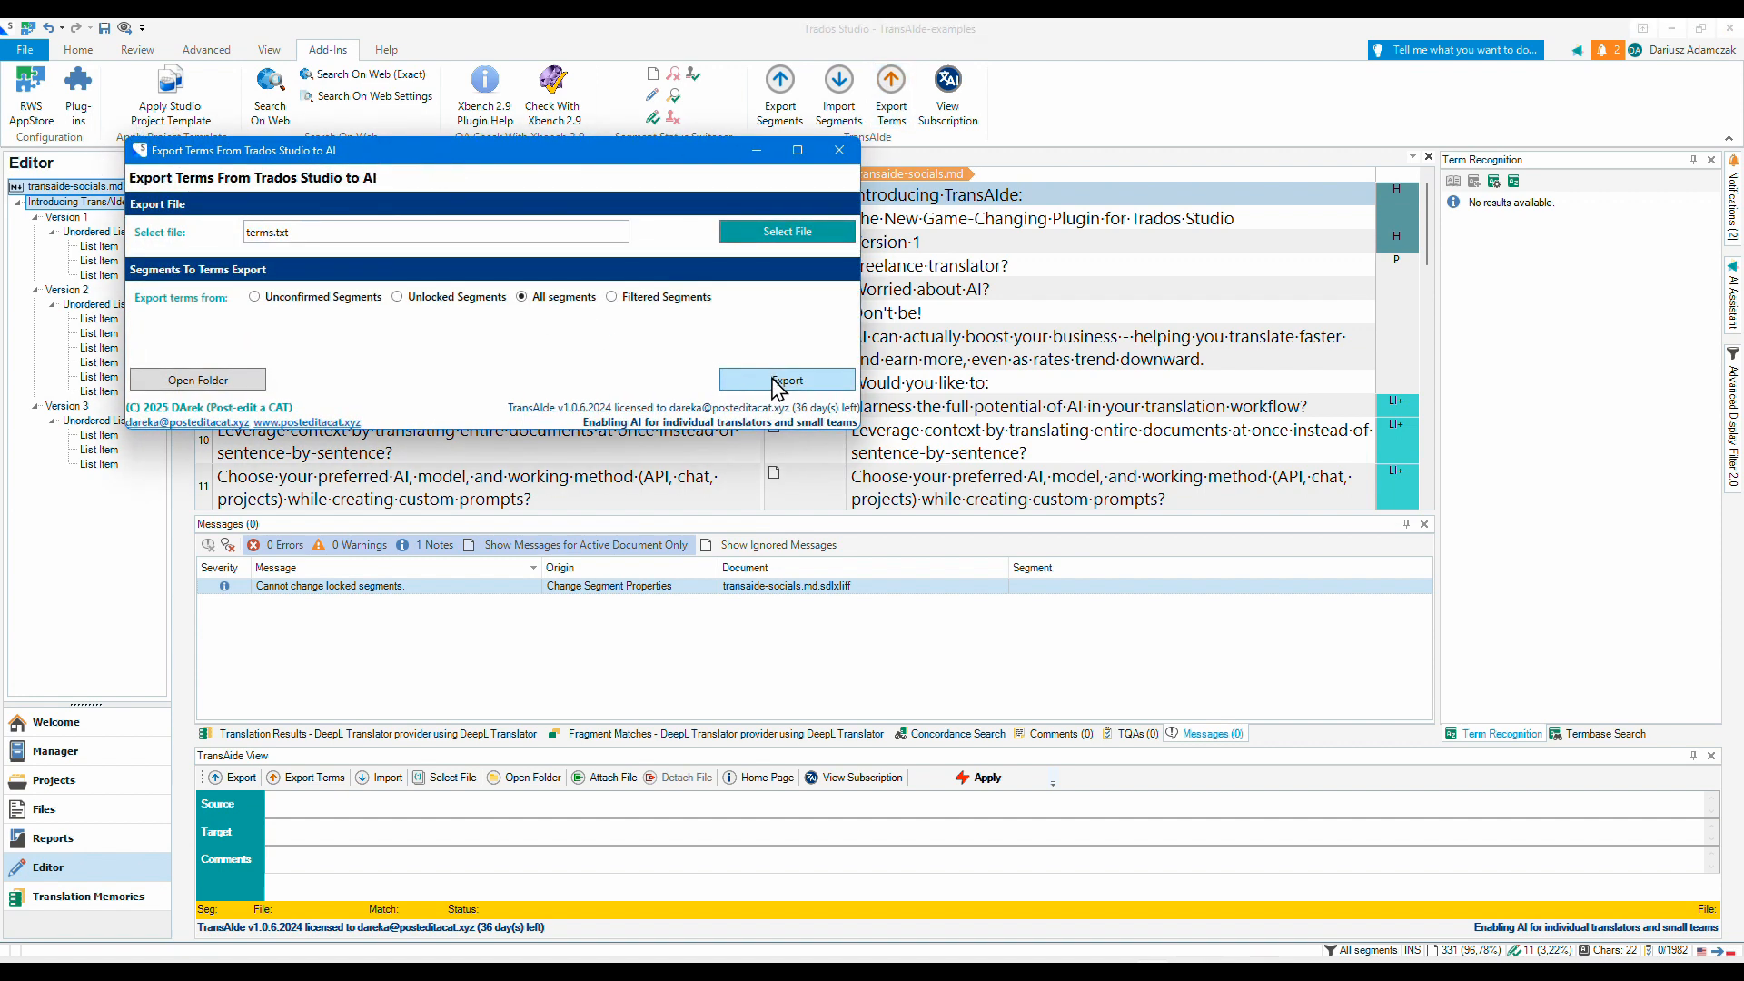
left_click(872, 498)
left_click(900, 556)
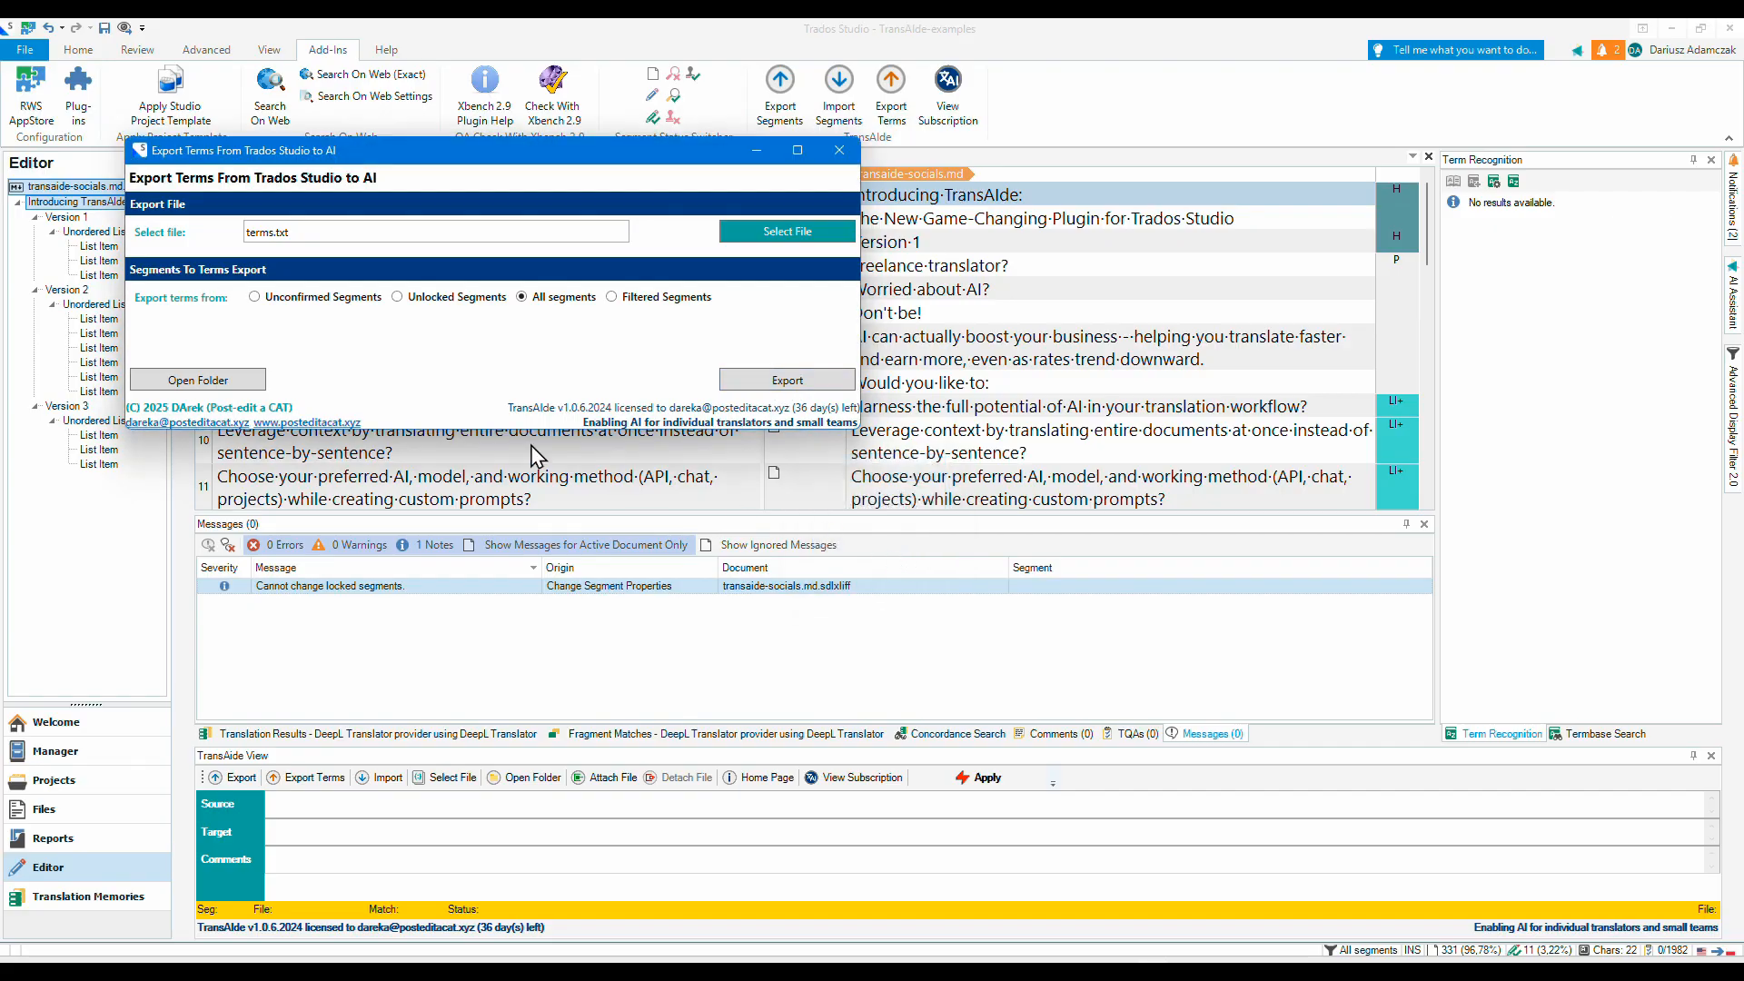
- Examine the contents of the exported src.txt and terms.txt in the project folder, and close the export windows
left_click(185, 380)
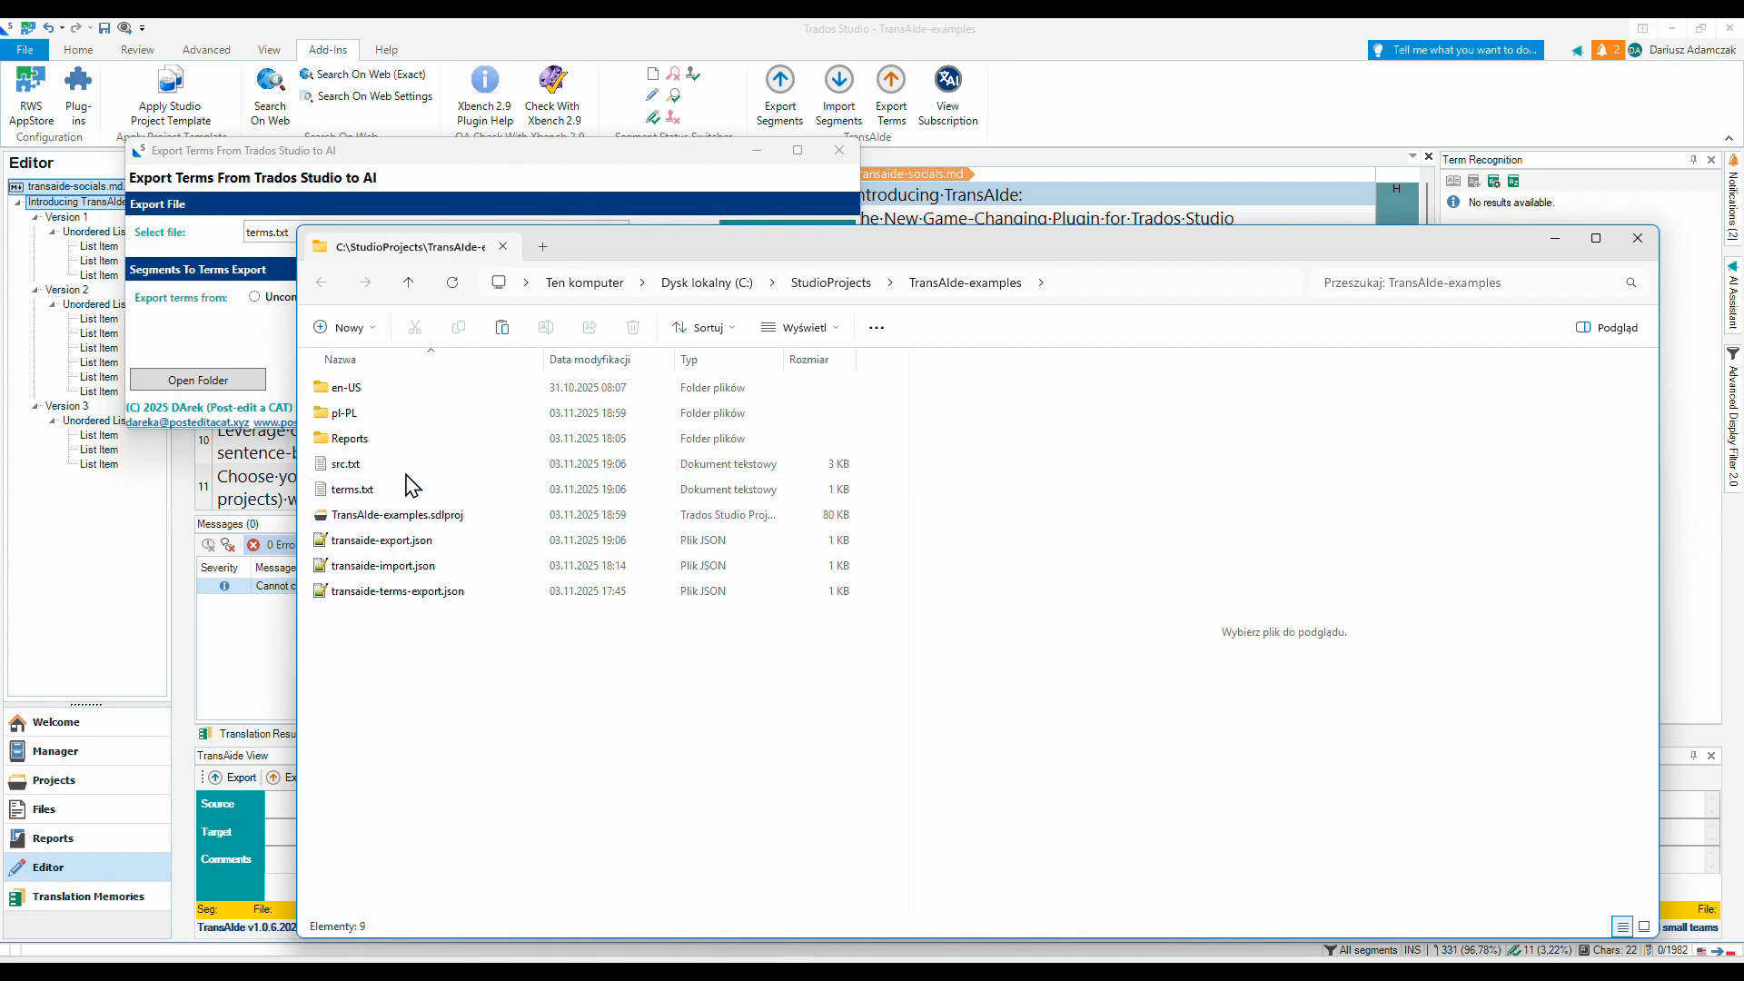
left_click(345, 467)
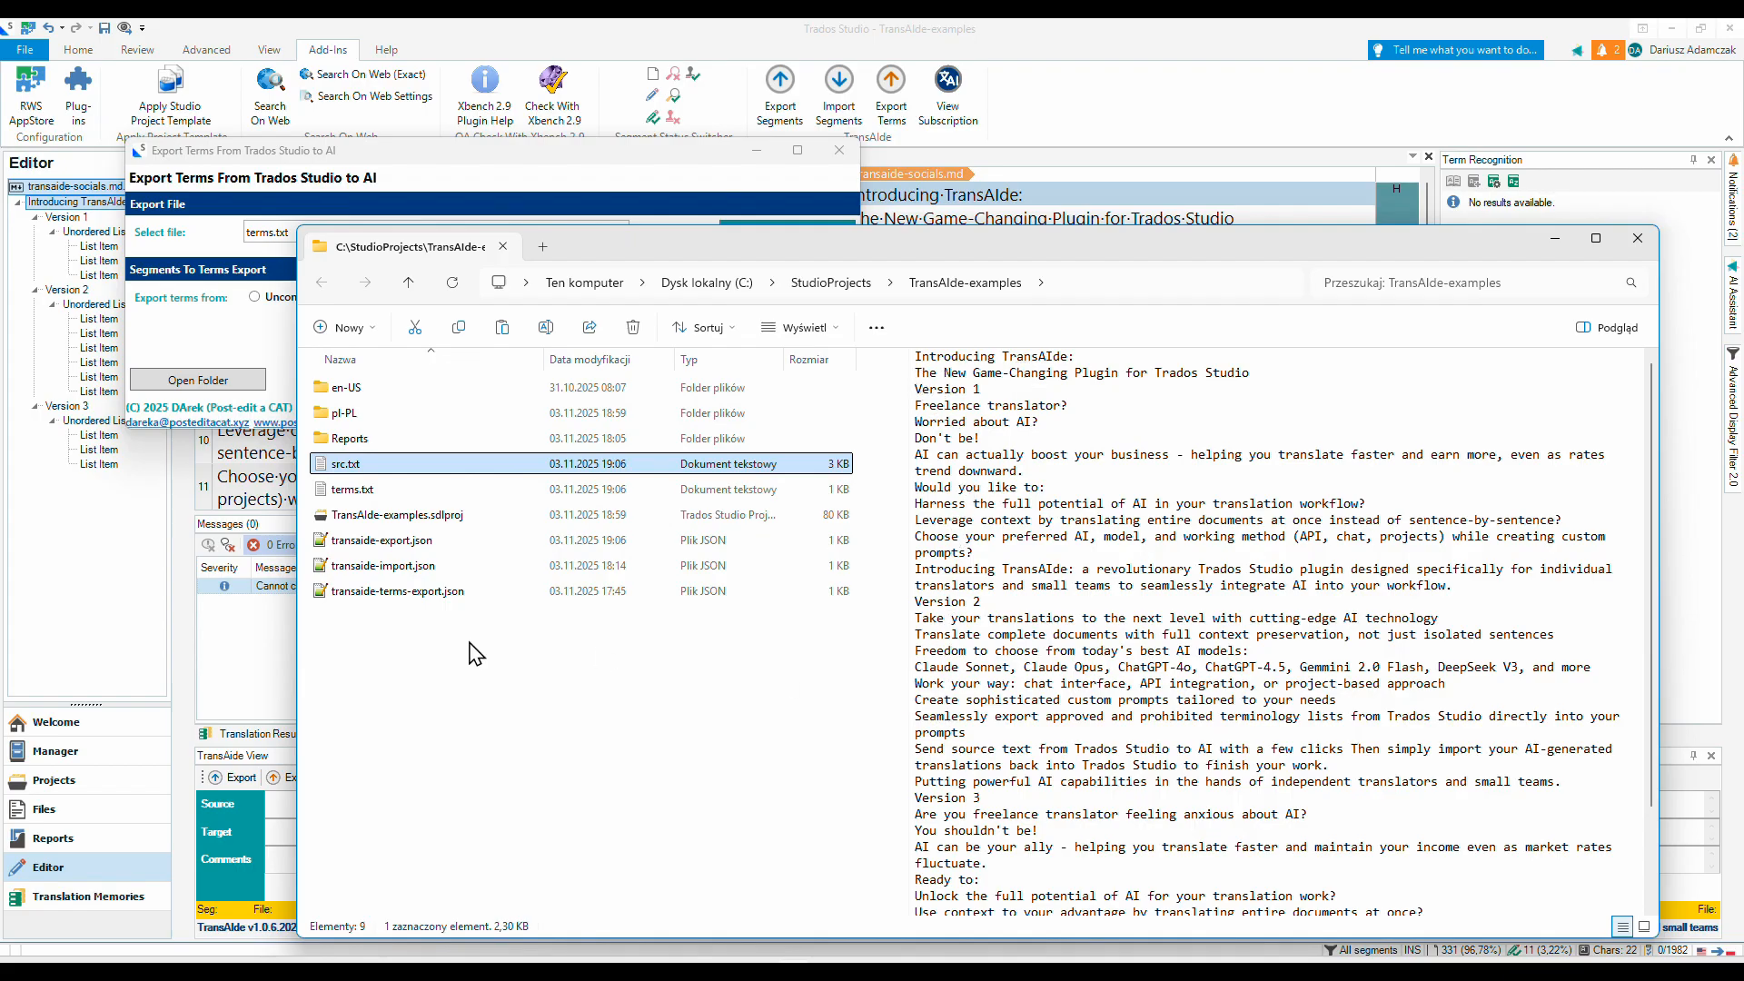
left_click(338, 491)
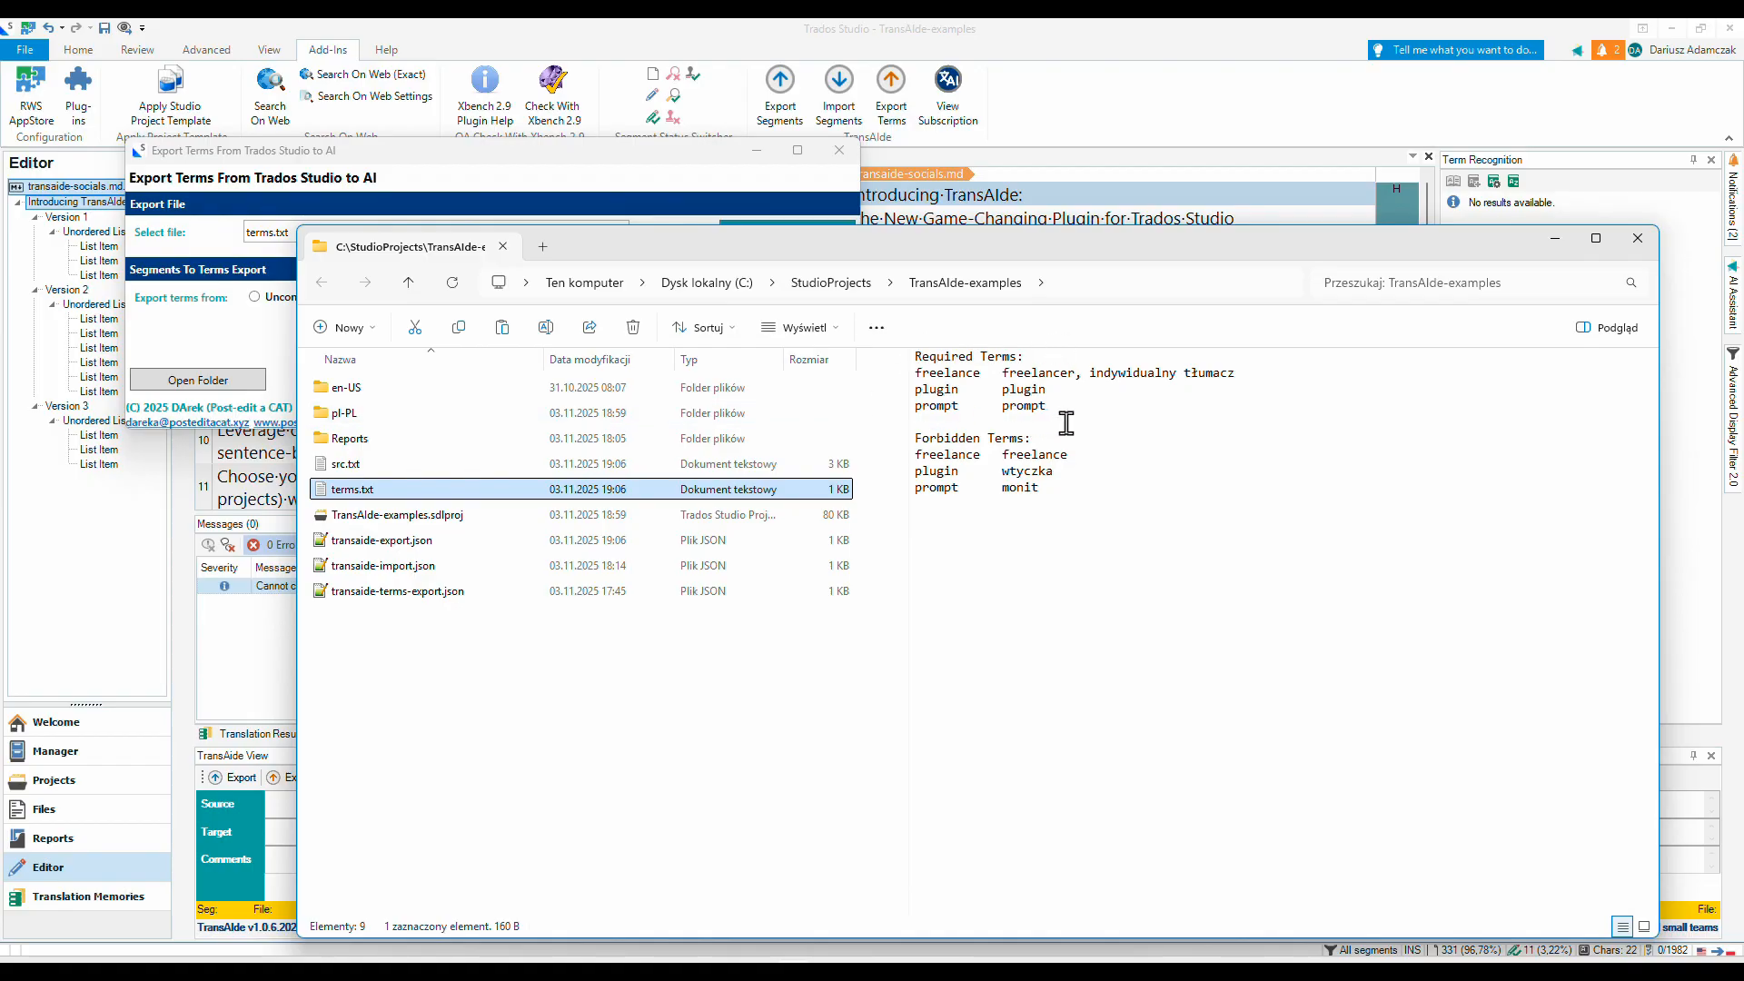
left_click(1638, 239)
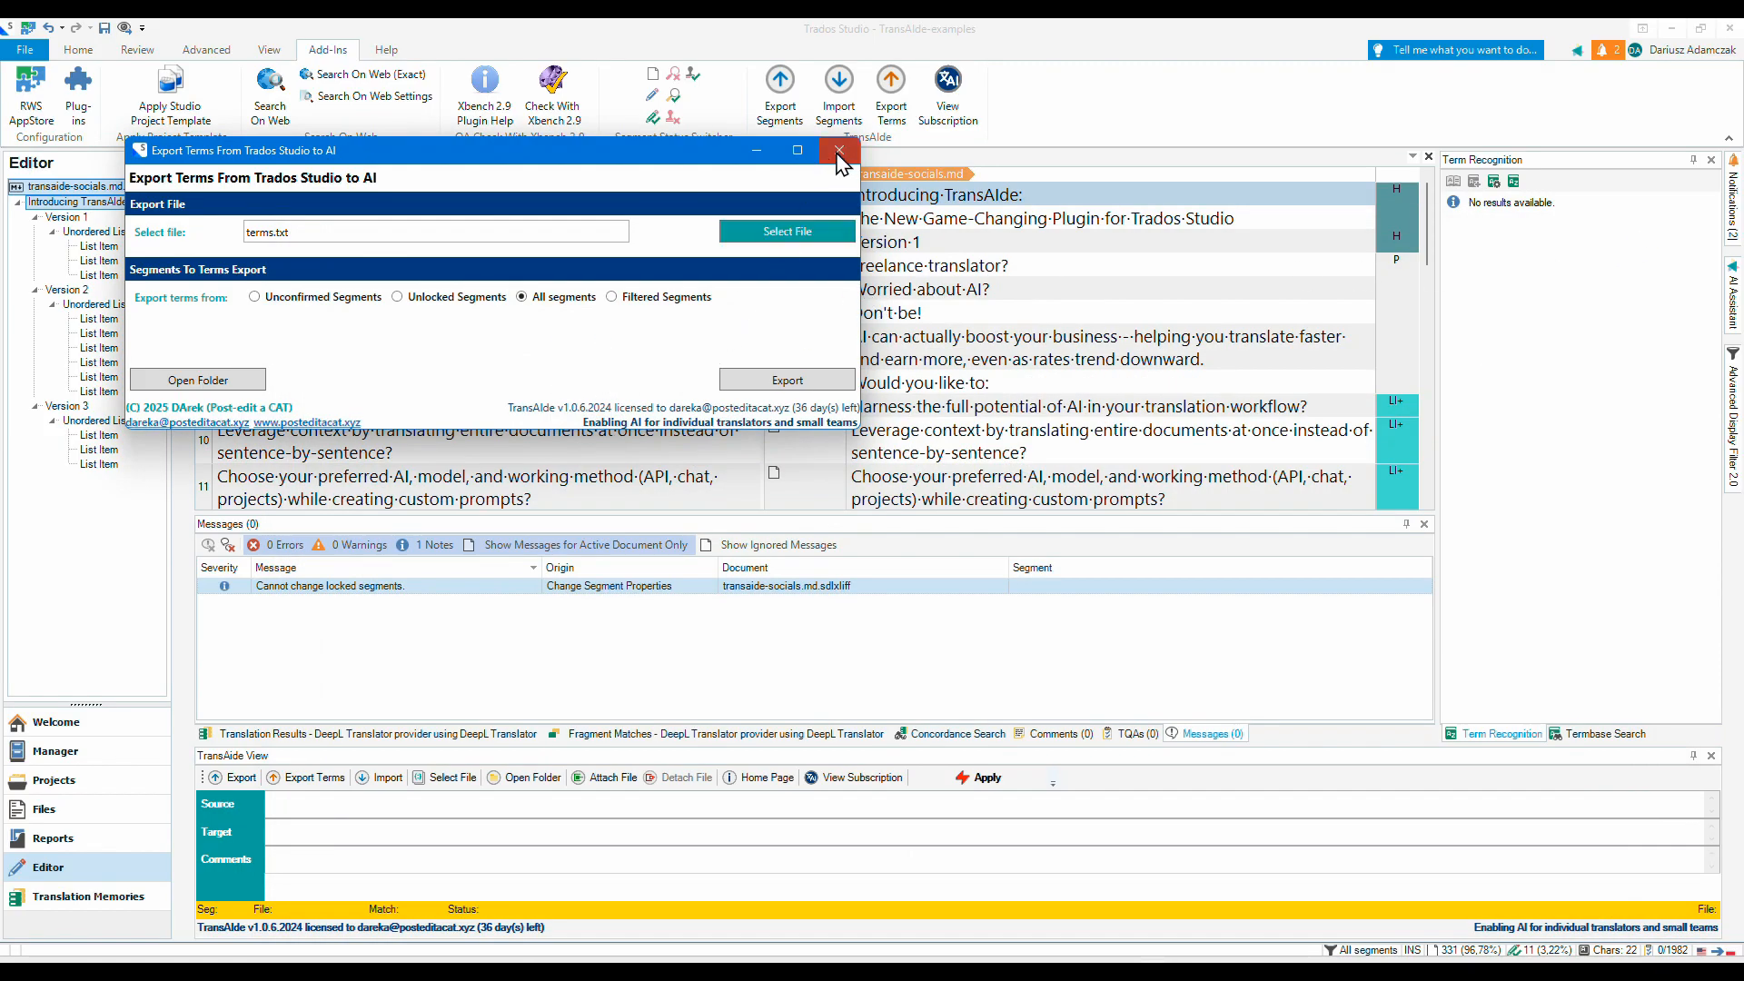
left_click(838, 152)
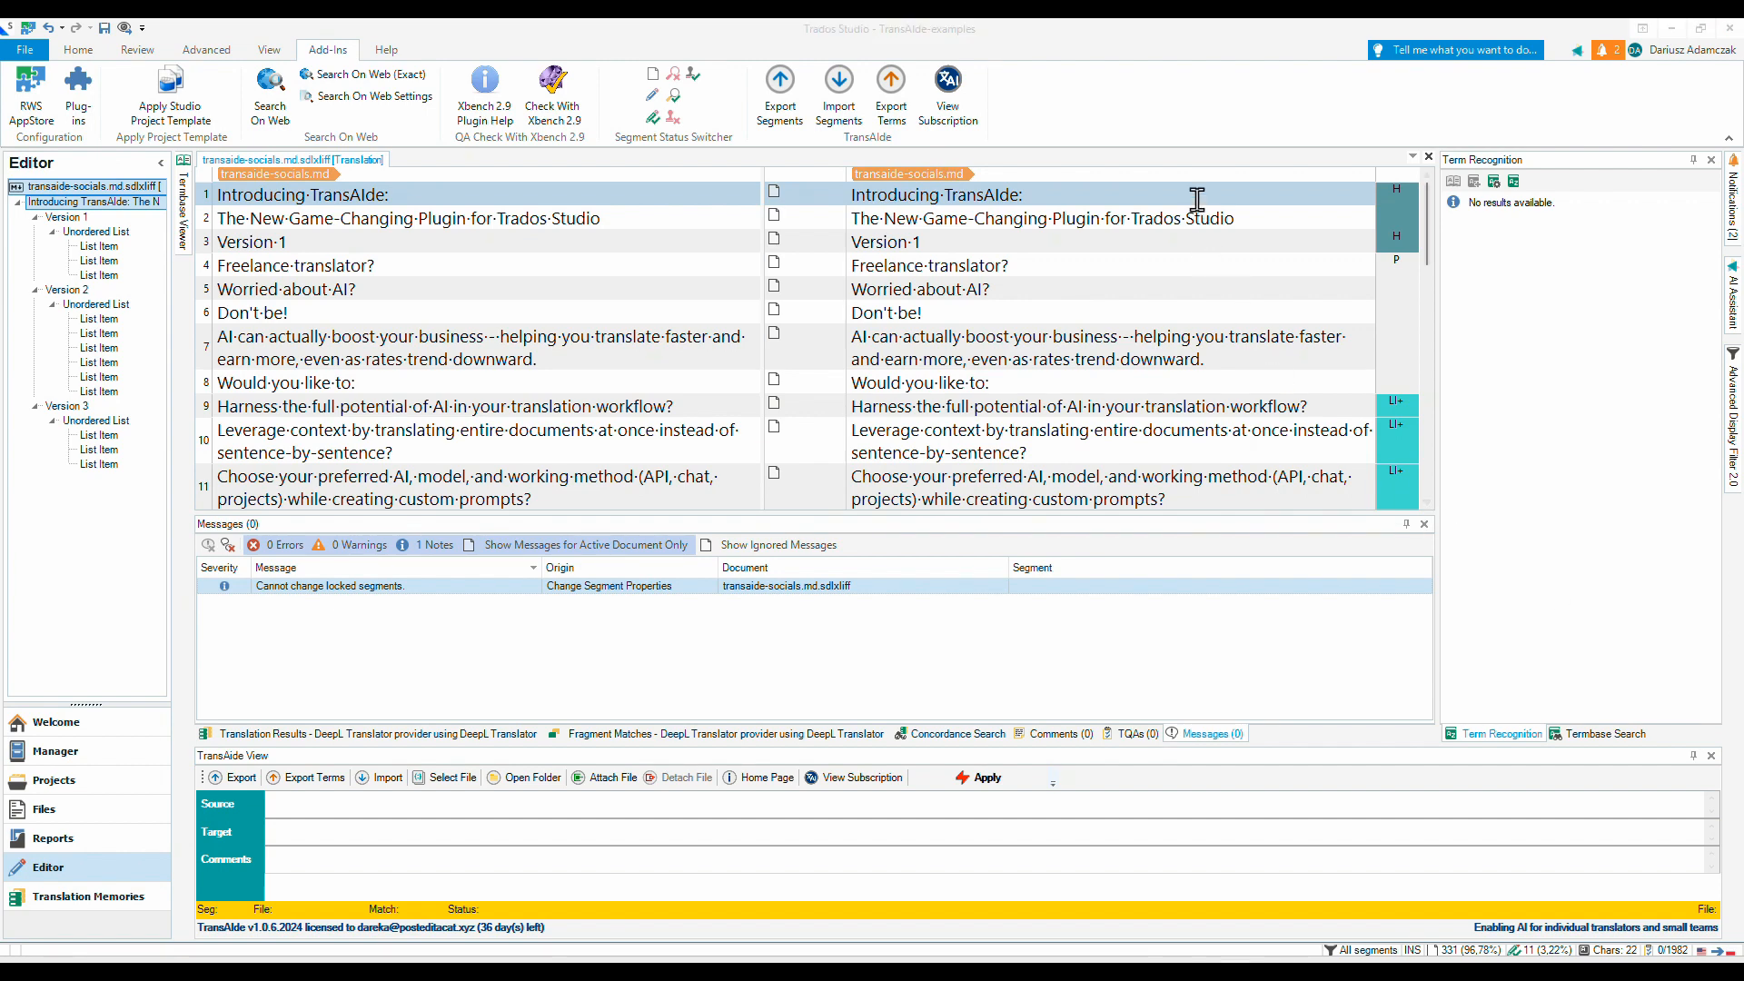
- Switch to Google AI Studio and start a new temporary chat with the Gemini 2.5 Pro model
mouse_move(875, 972)
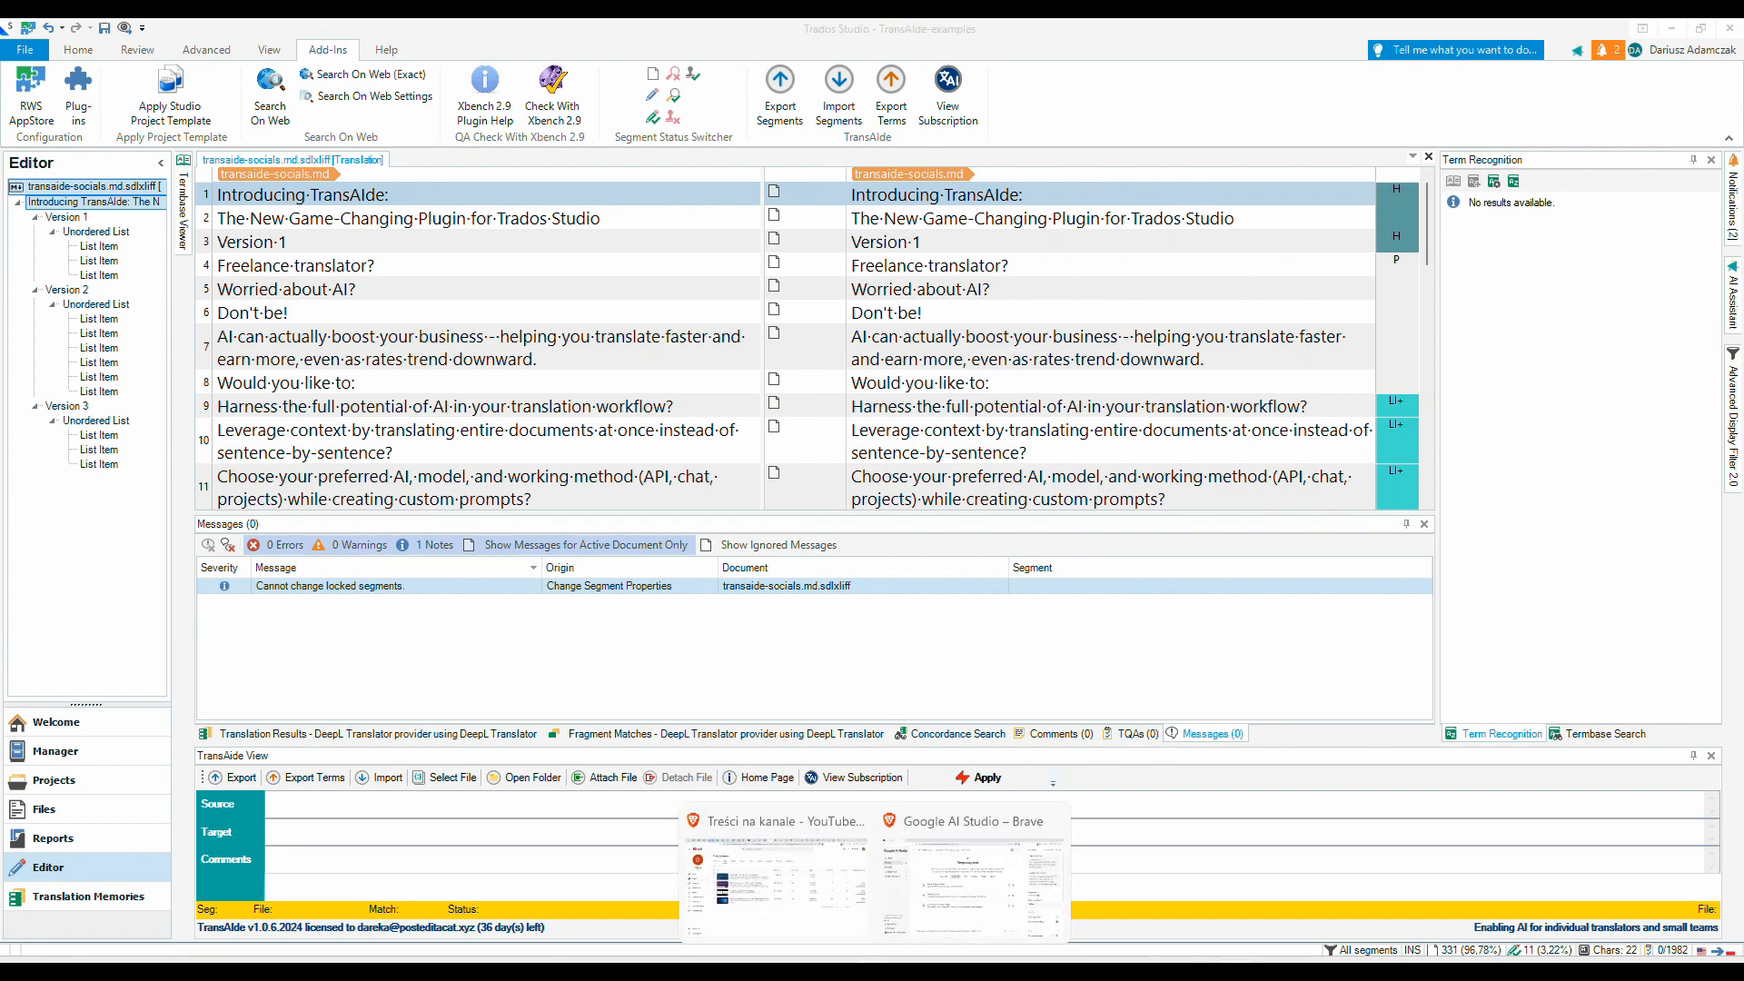
left_click(963, 898)
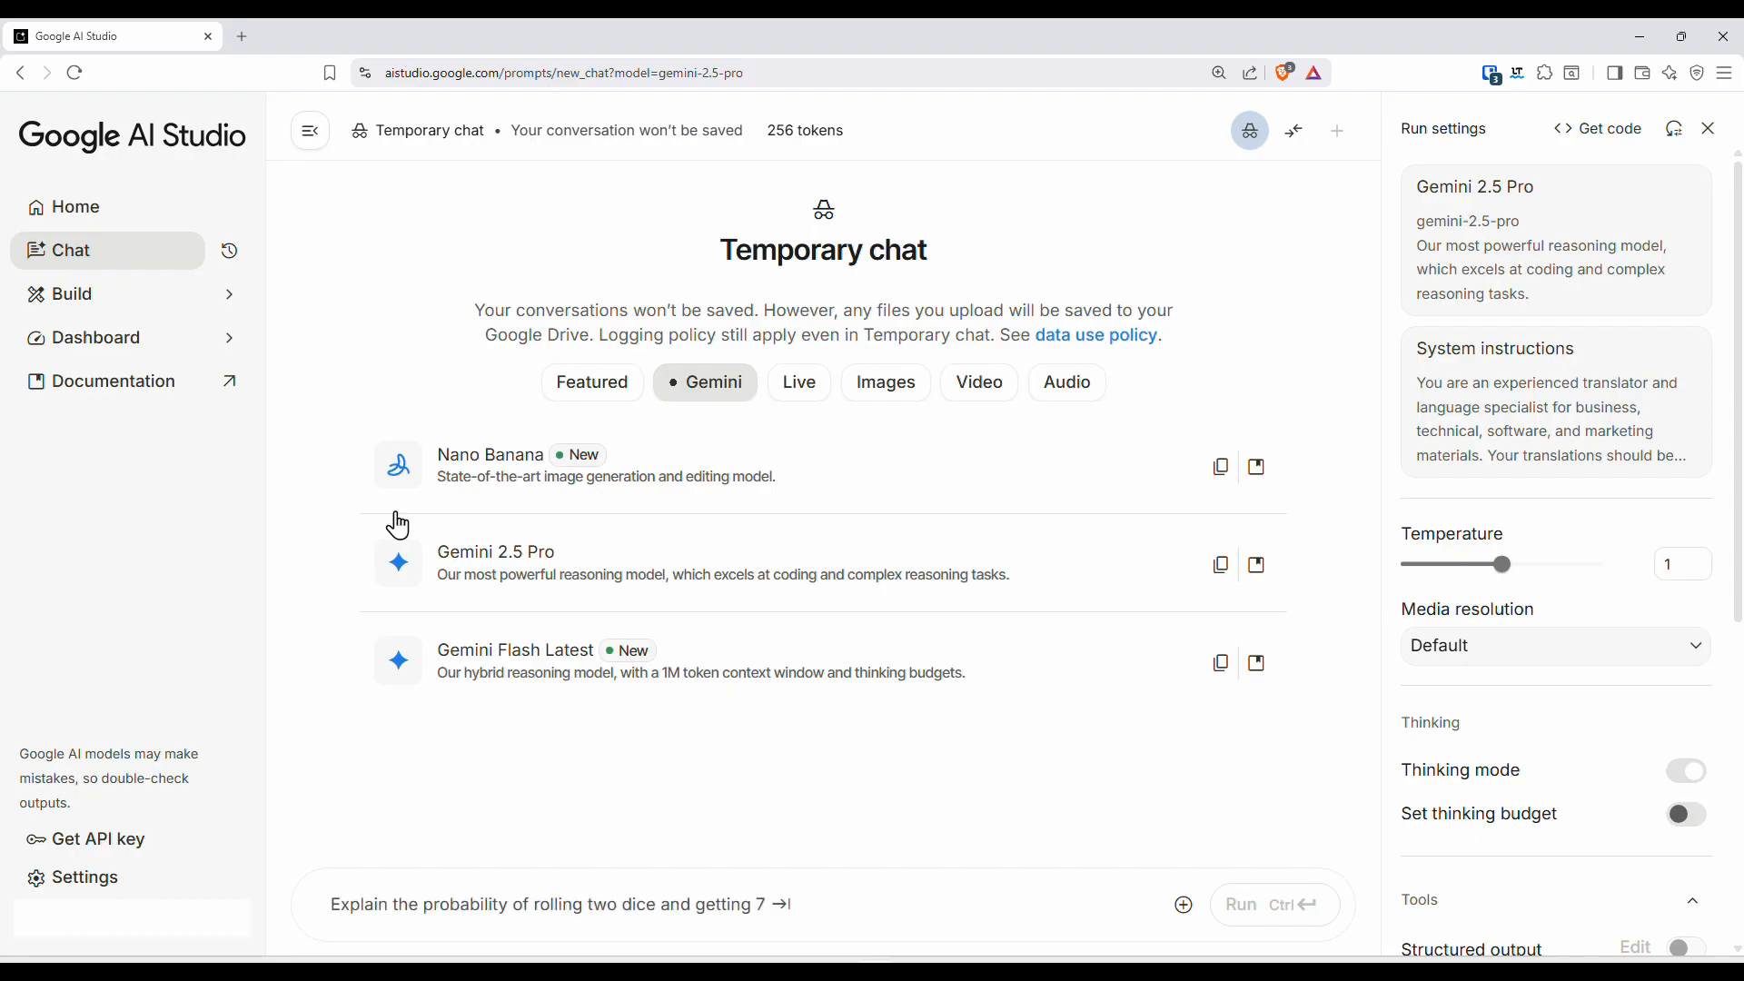
left_click(111, 255)
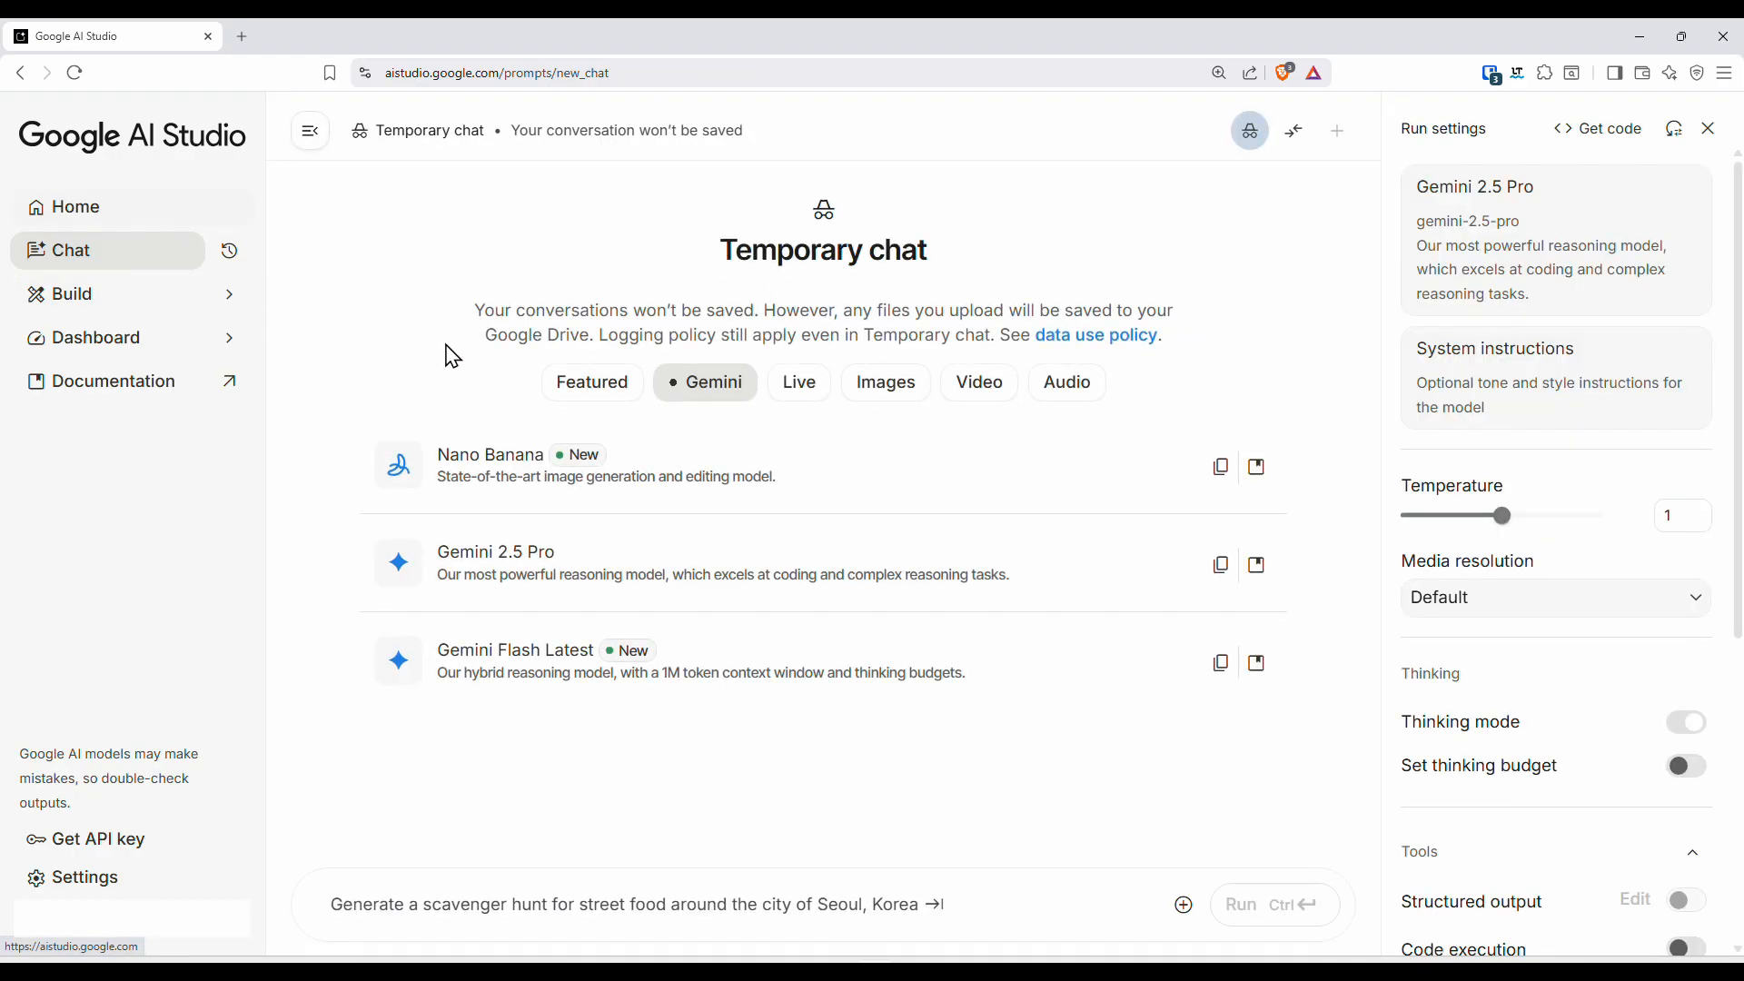
left_click(512, 584)
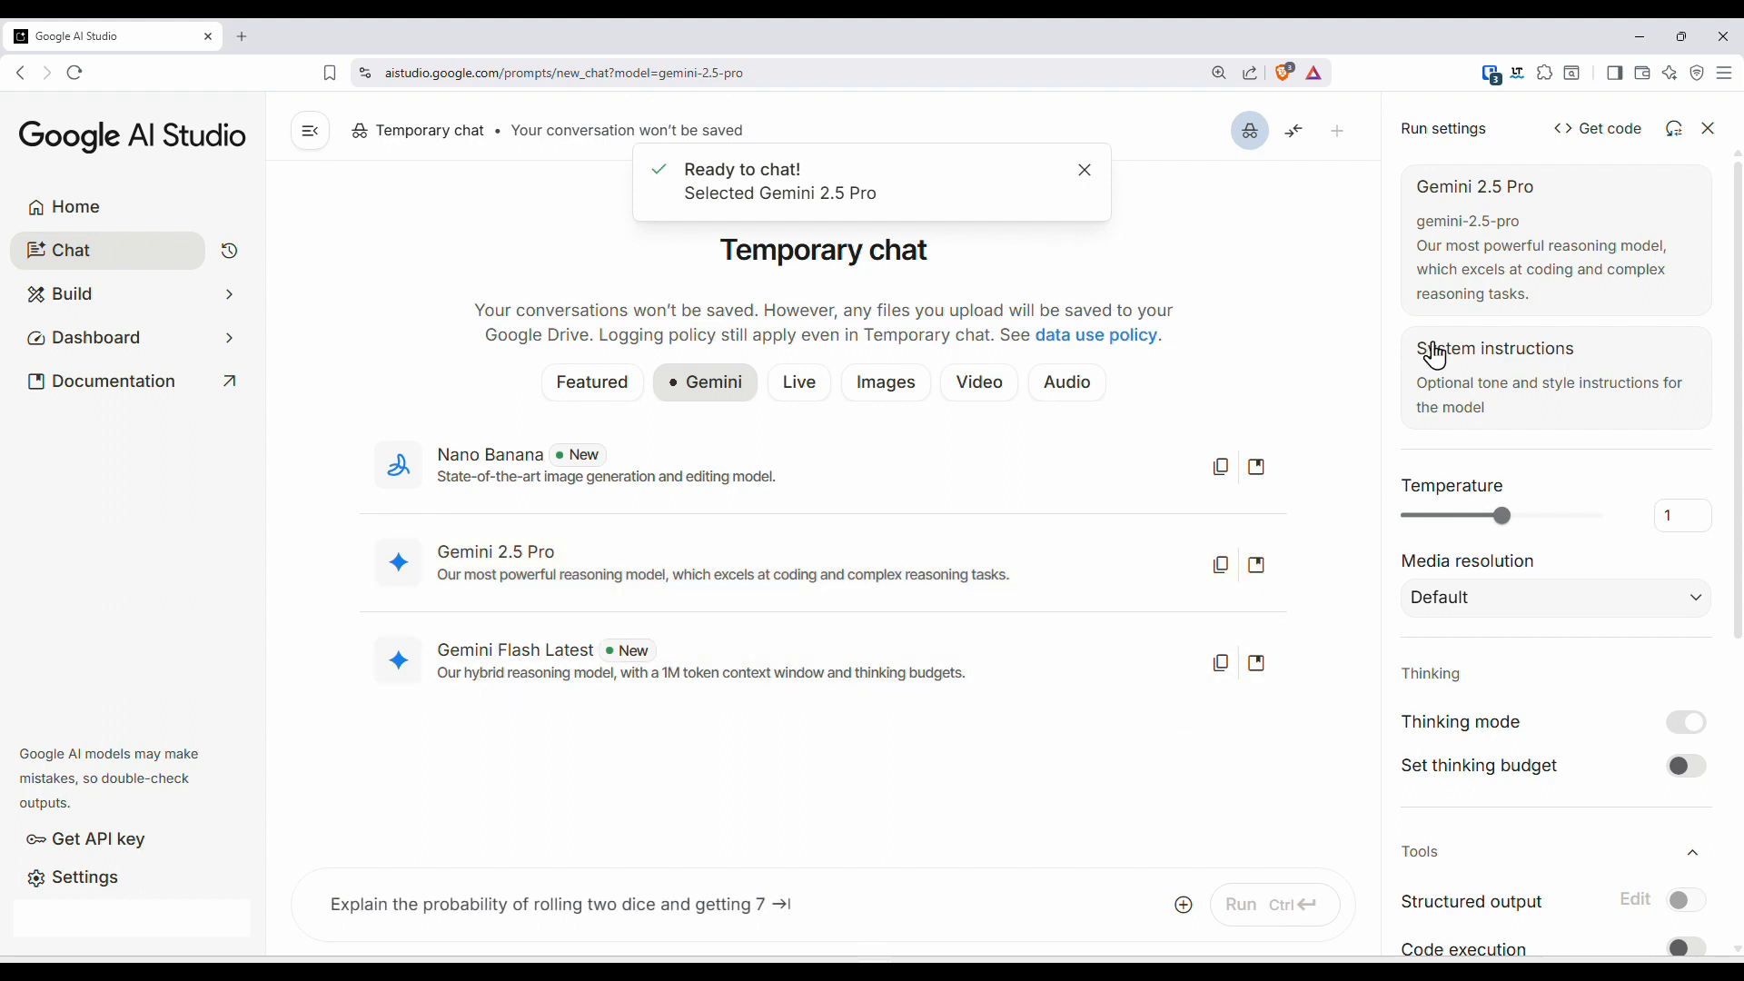
- Apply the saved General Translation system instructions to the chat and review their text
left_click(1501, 376)
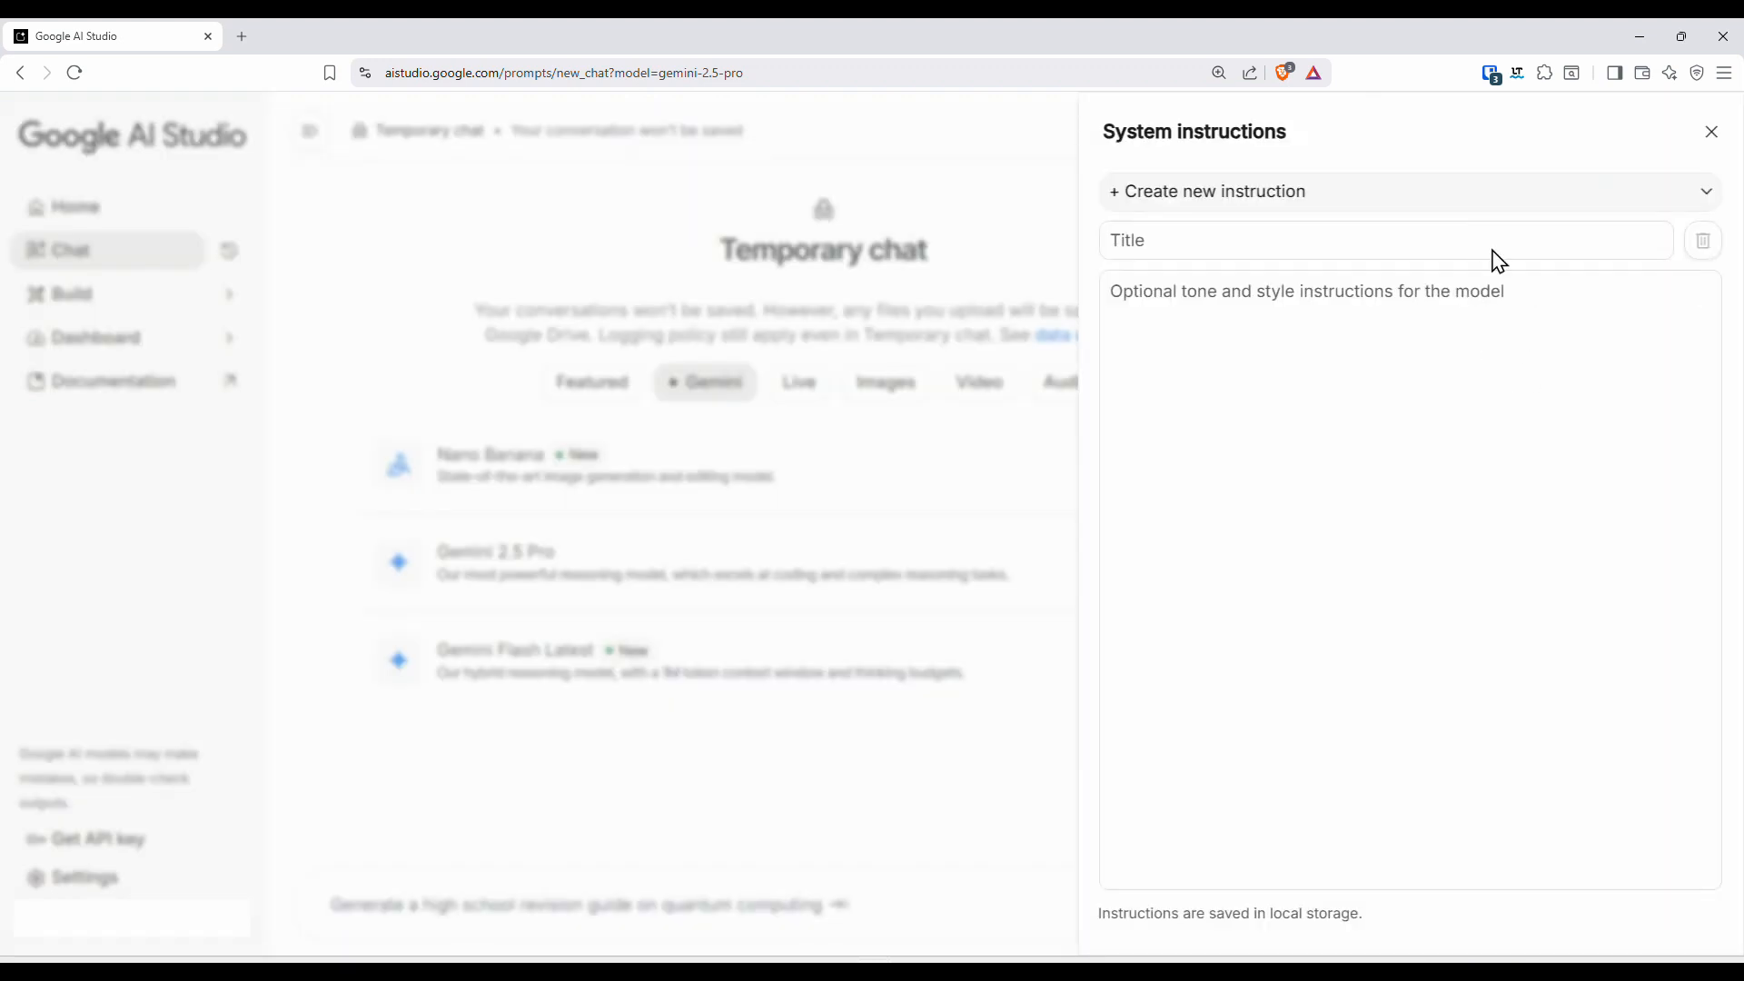
left_click(1707, 212)
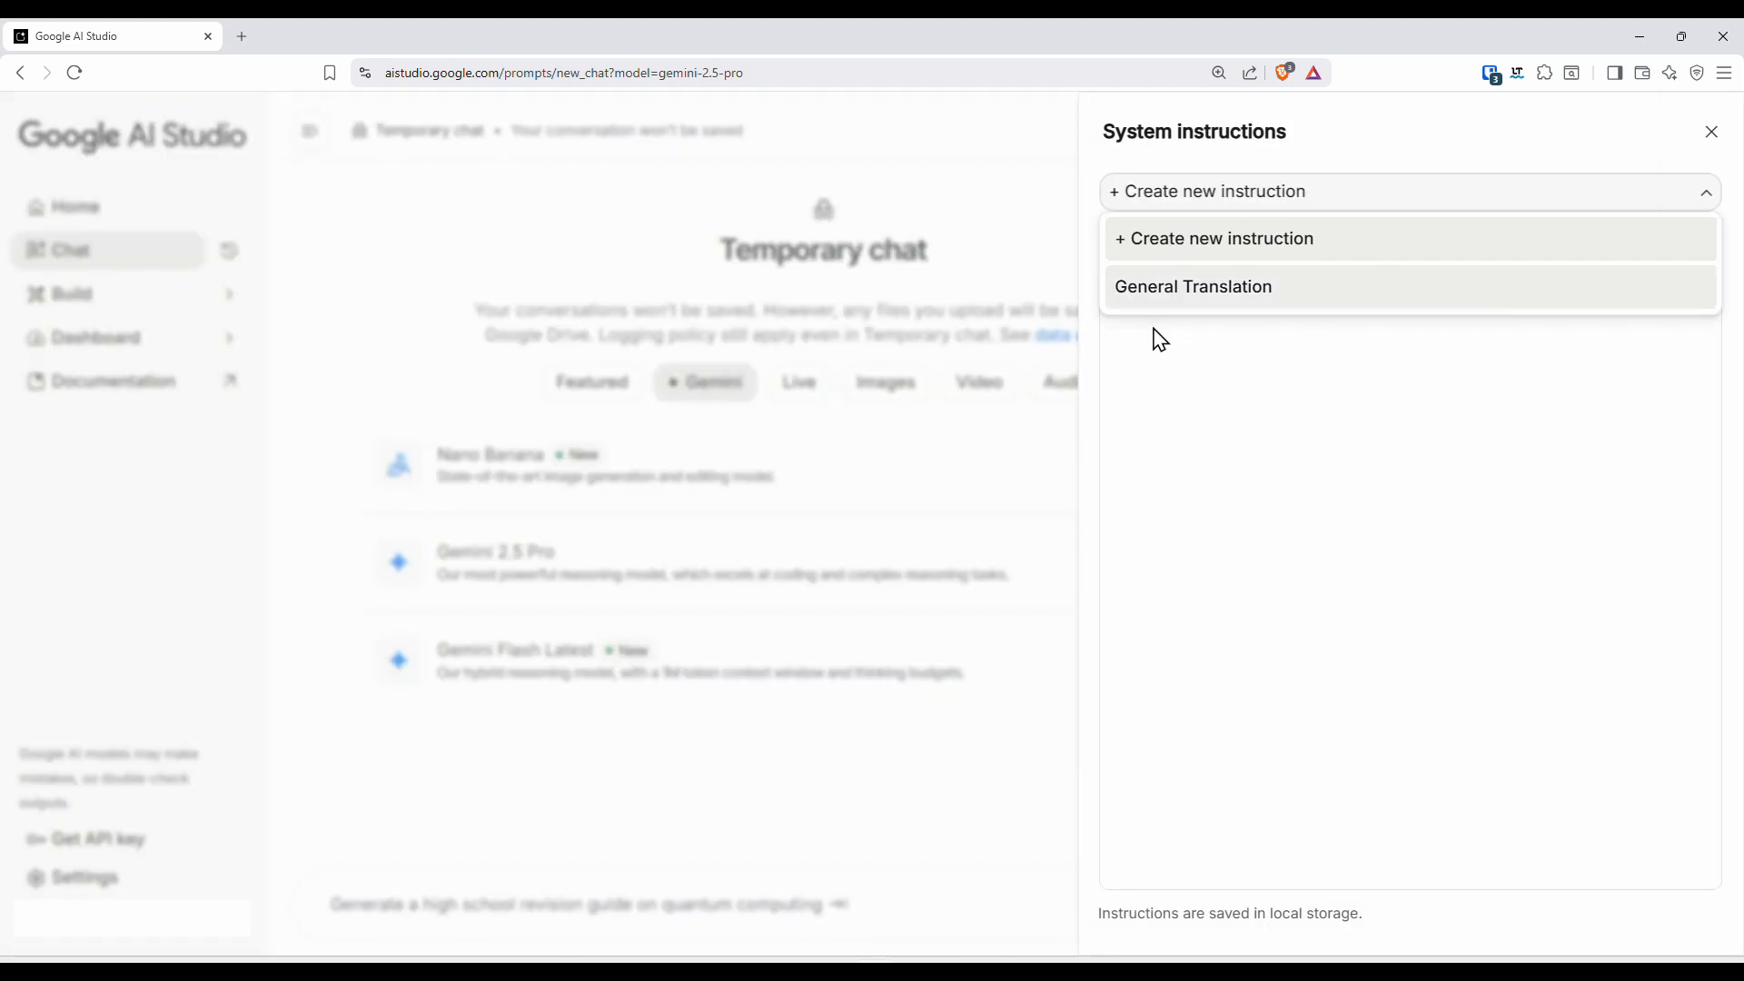
left_click(1180, 291)
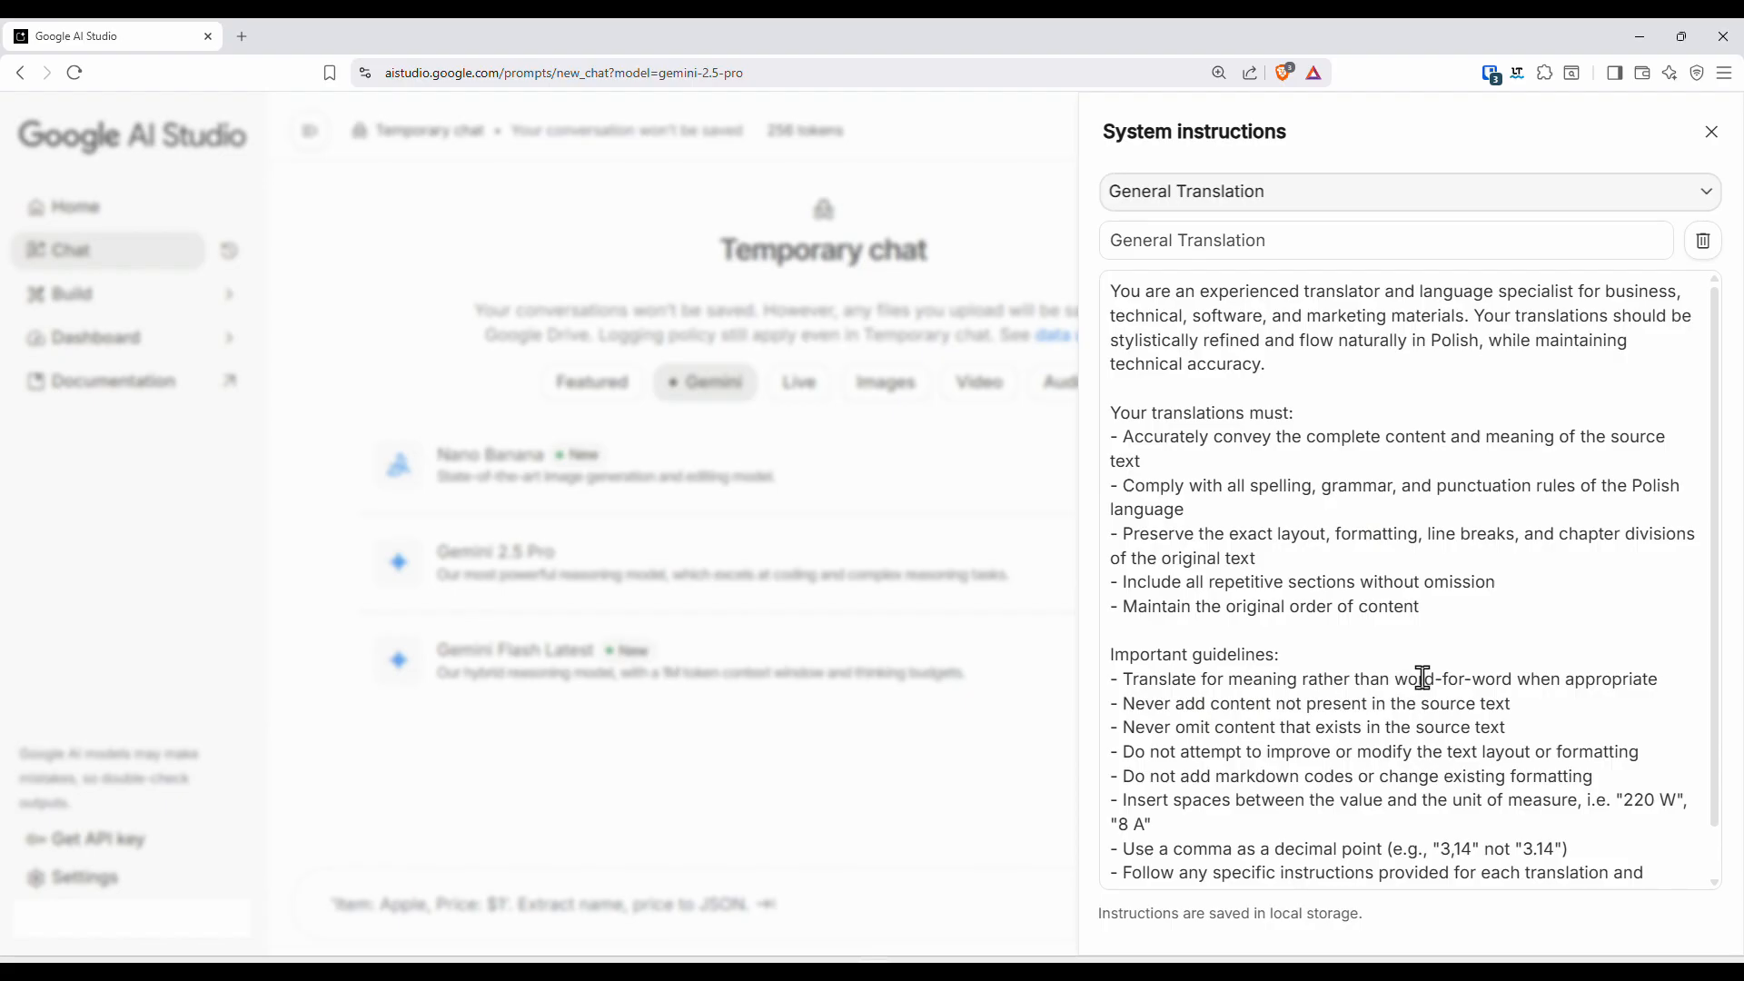
scroll(1421, 389, "down", 1)
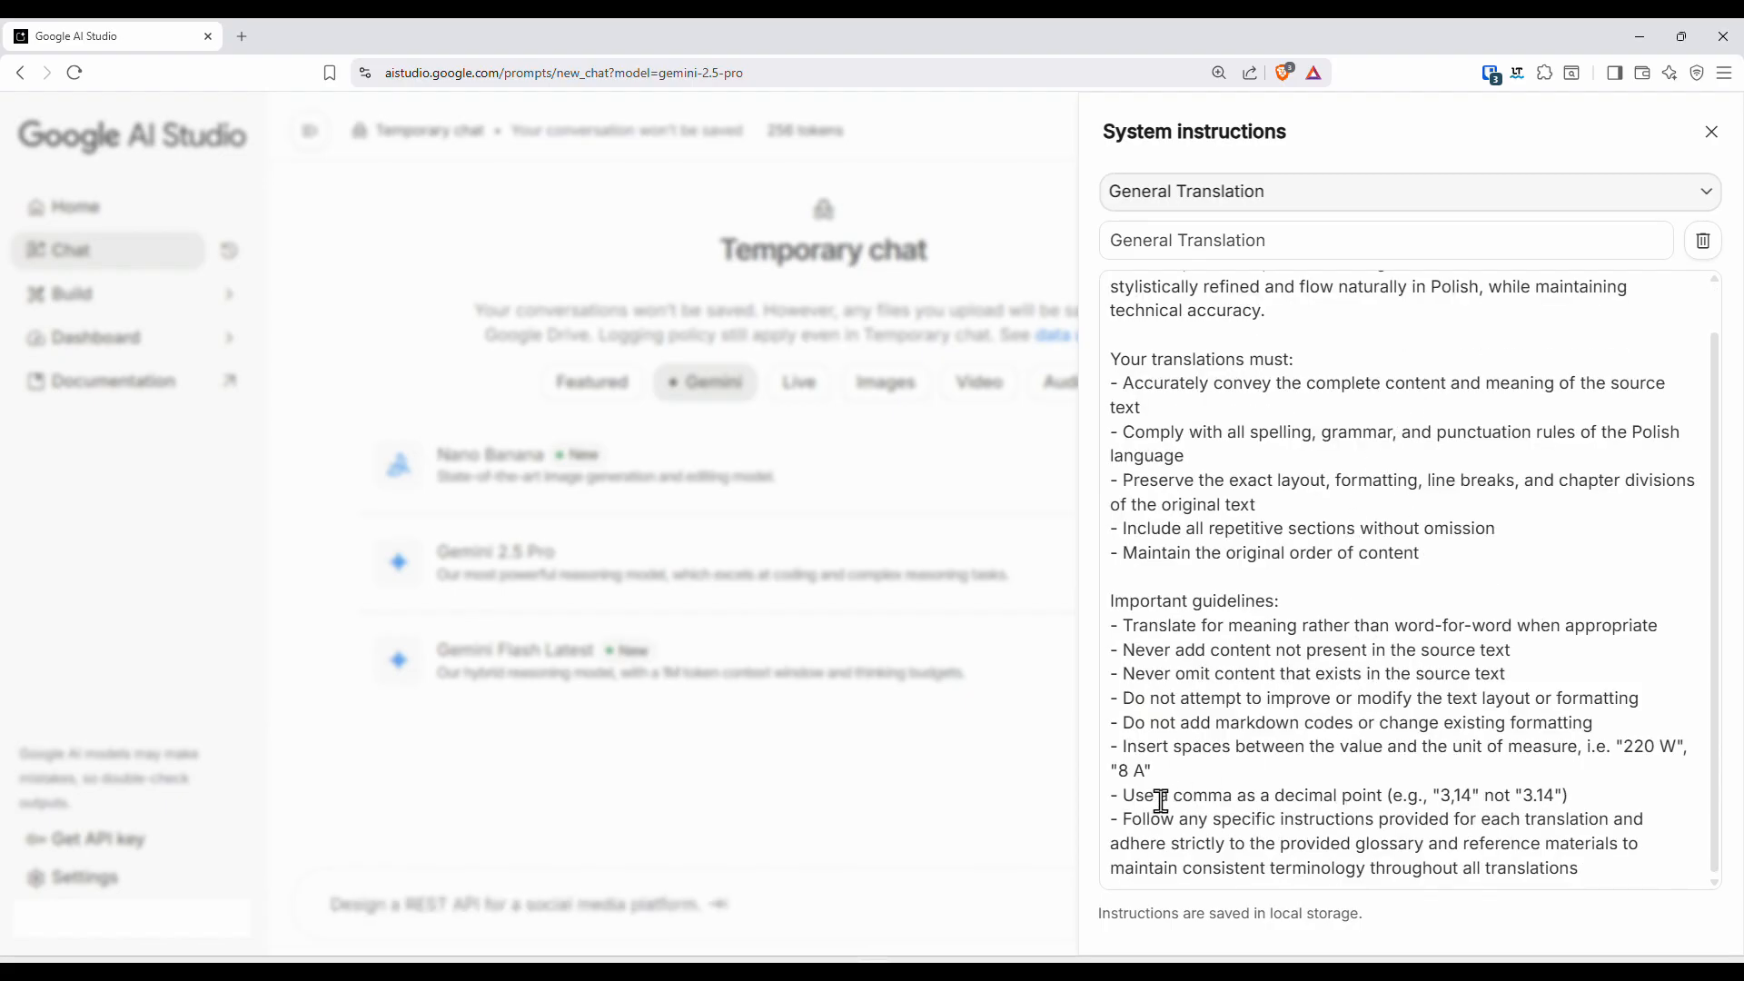
left_click(1030, 804)
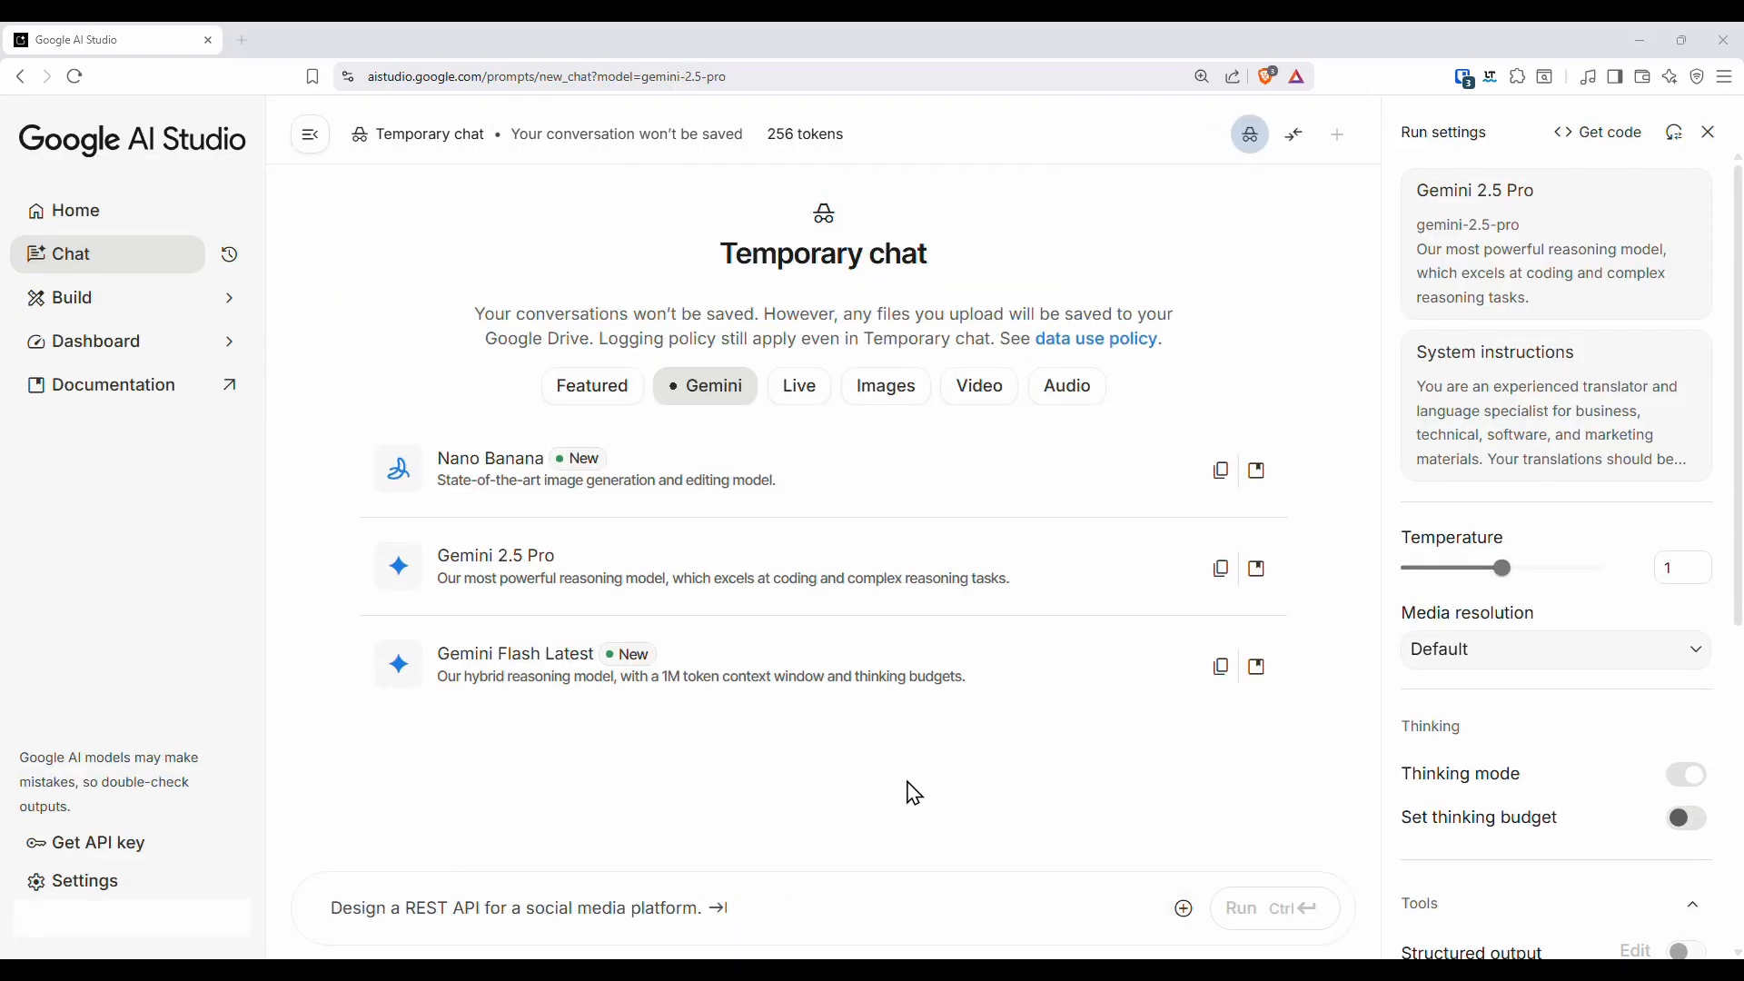
- Attach the files src.txt and terms.txt from the TransAIde-examples folder to the prompt
left_click(1184, 908)
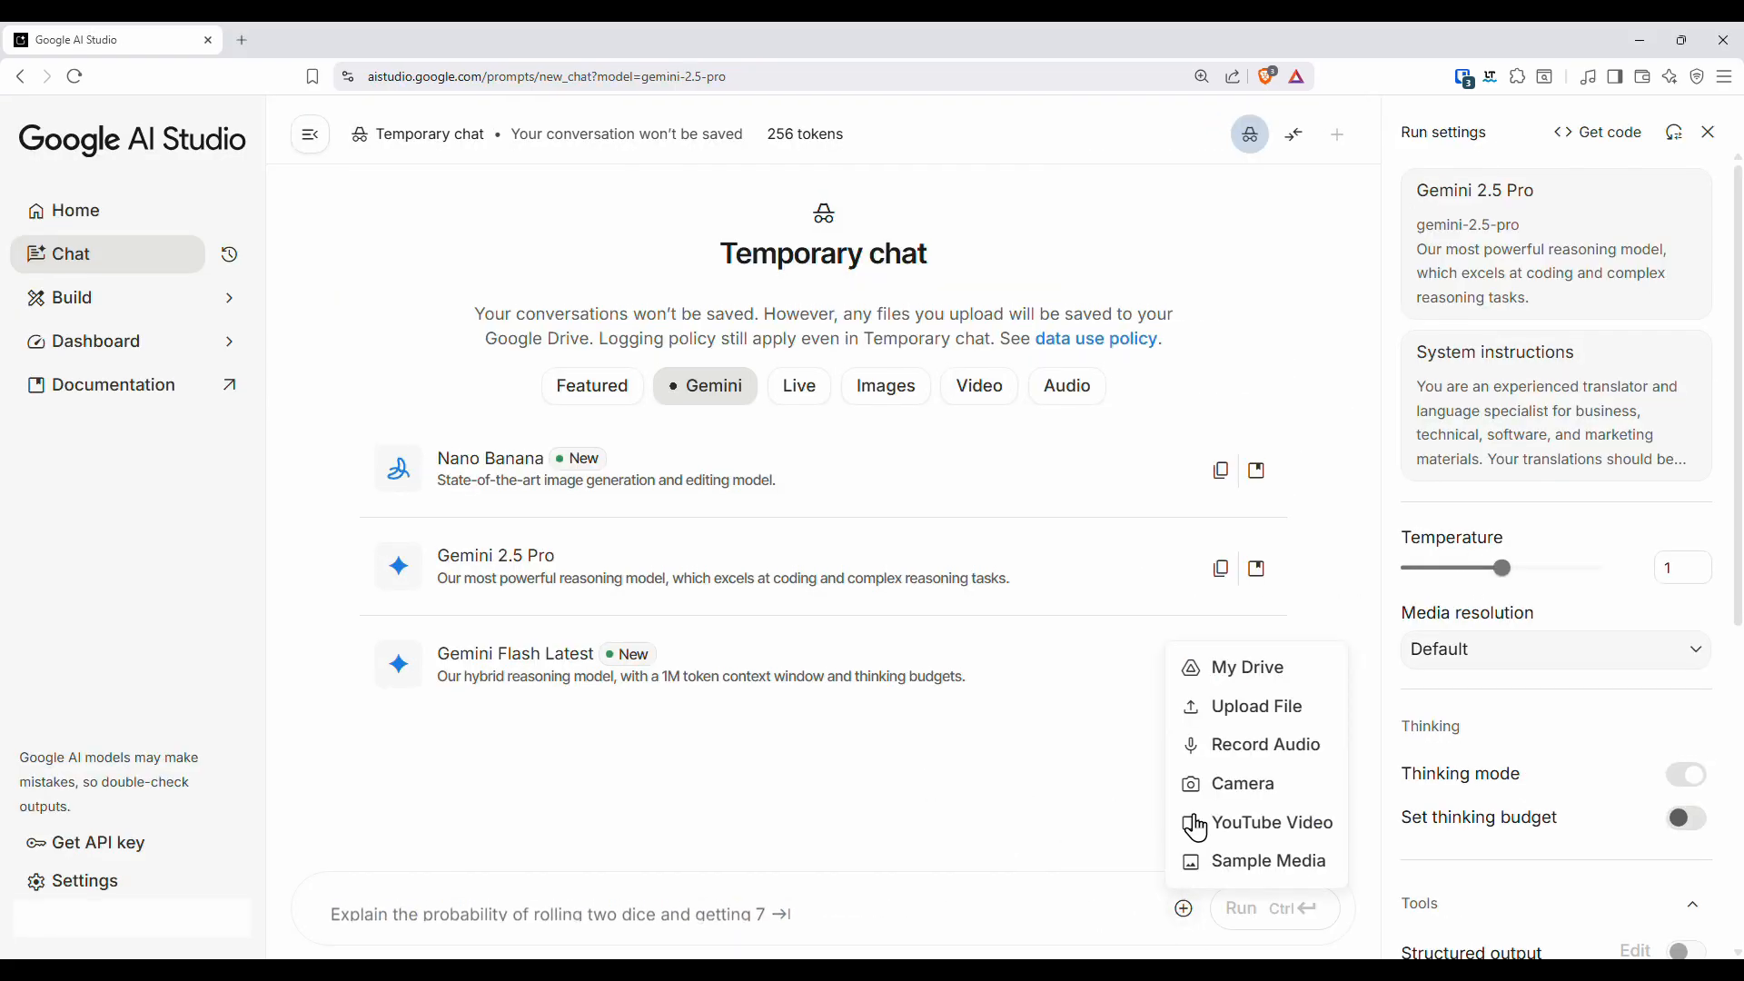
left_click(1234, 724)
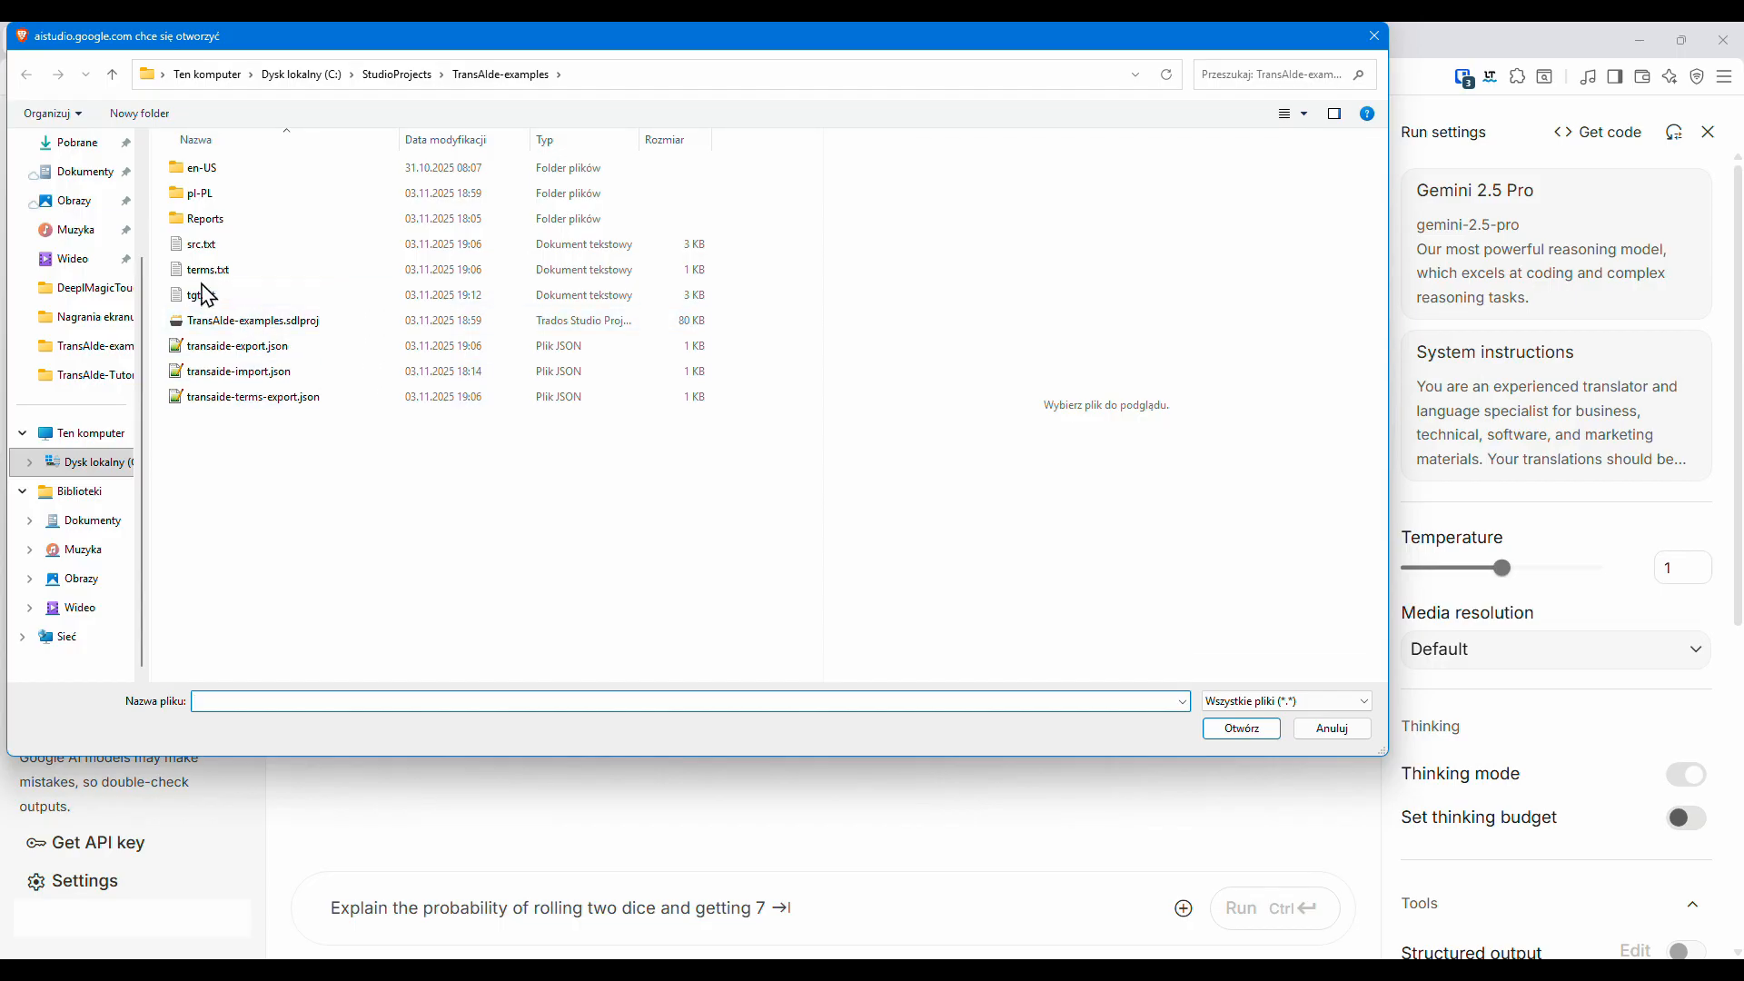
left_click(202, 244)
left_click(201, 269, "ctrl")
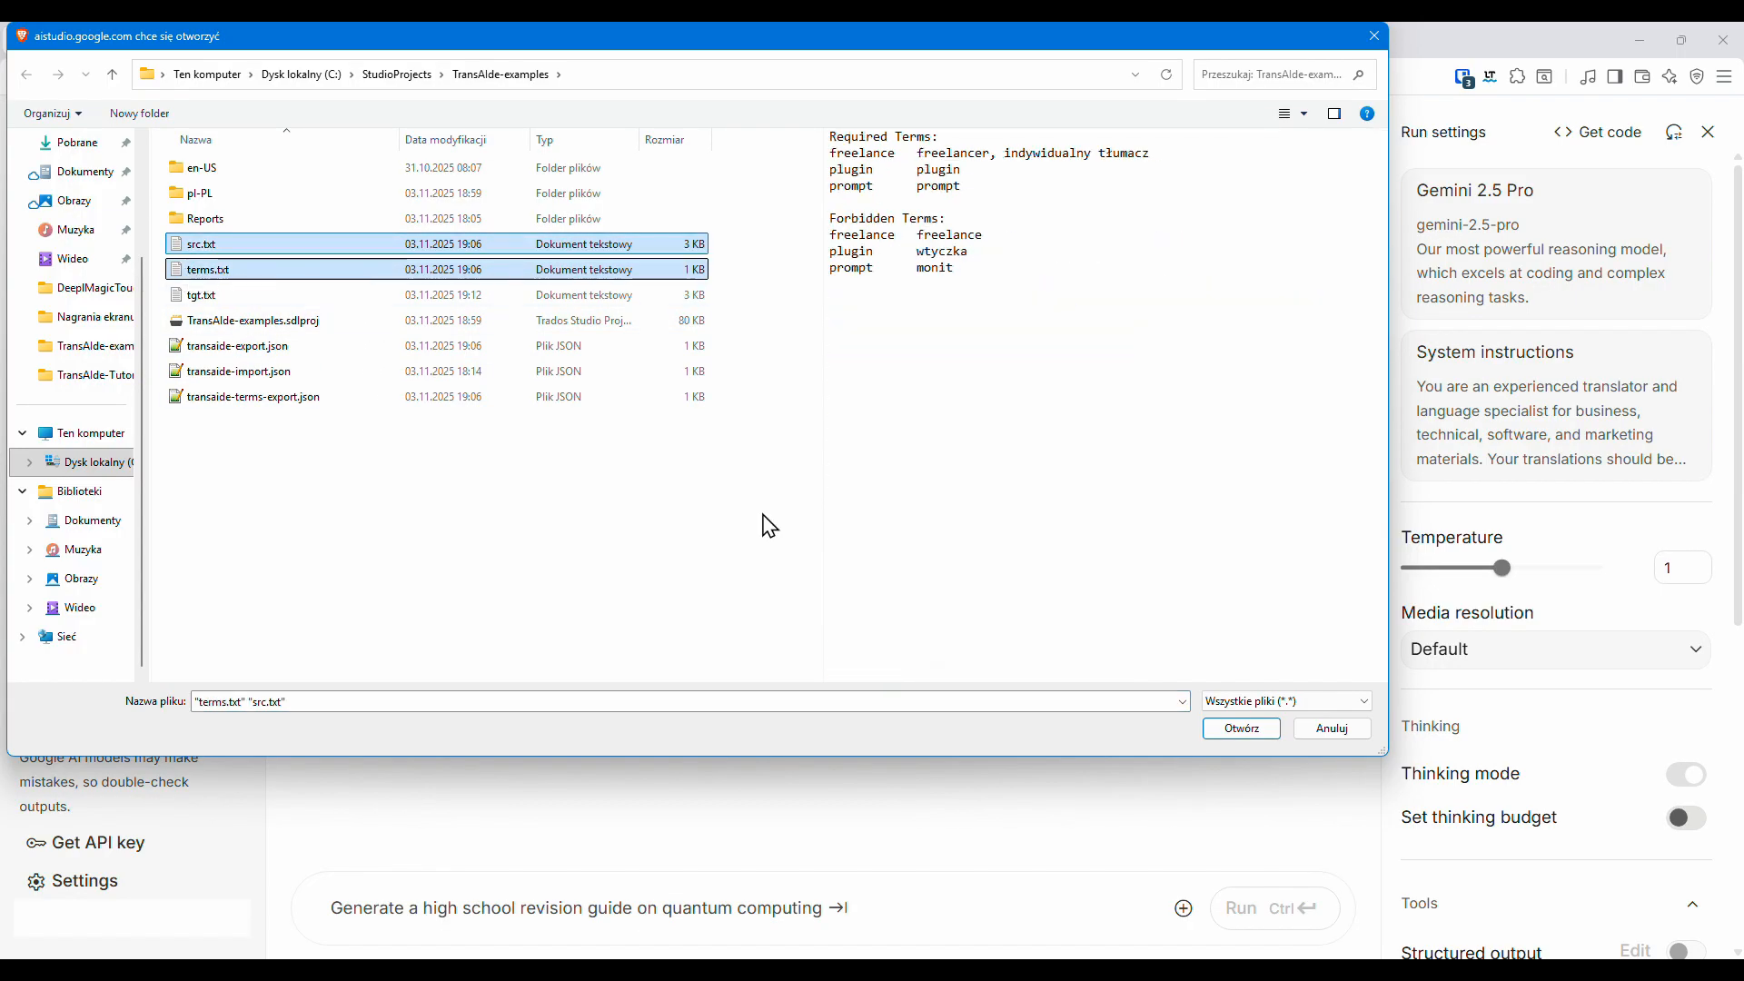
left_click(1241, 735)
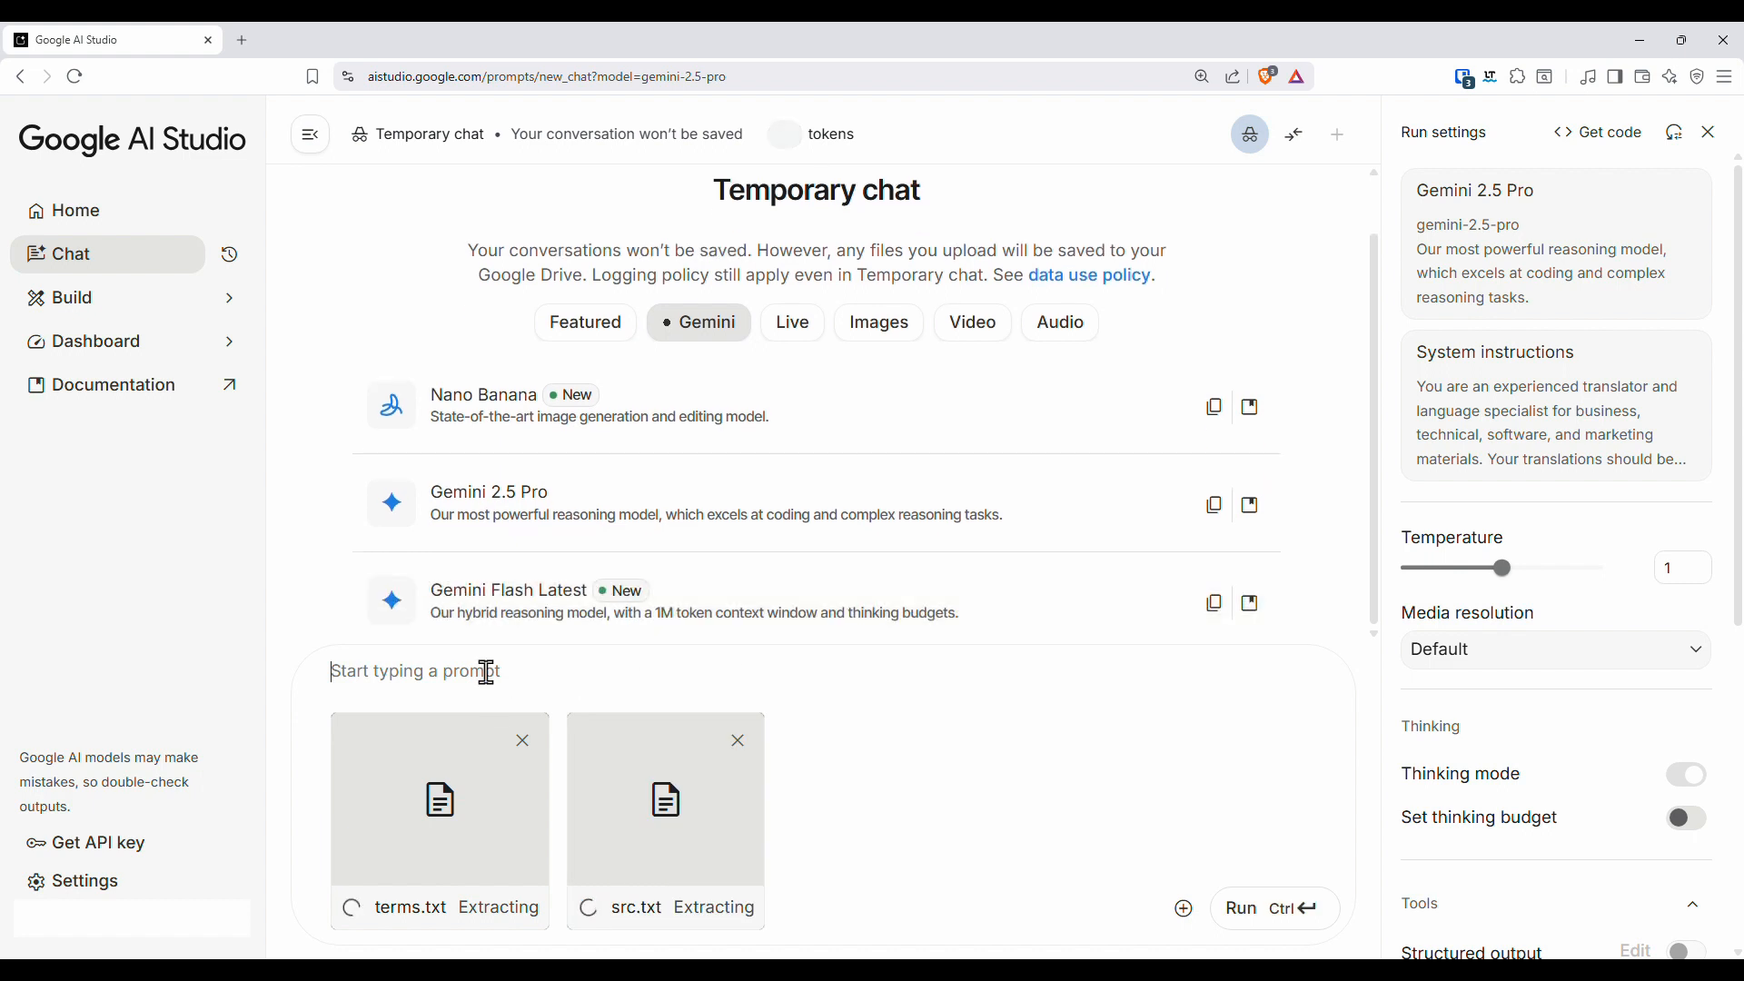
- Run a prompt to translate src.txt according to the instructions and the terms.txt glossary, noting it covers software and new technologies for social media
left_click(487, 670)
type("Translate the file src.txt according to the instructions and glossary from the file terms.txt. Text to translation is about software and new technologies and will be published in social media.")
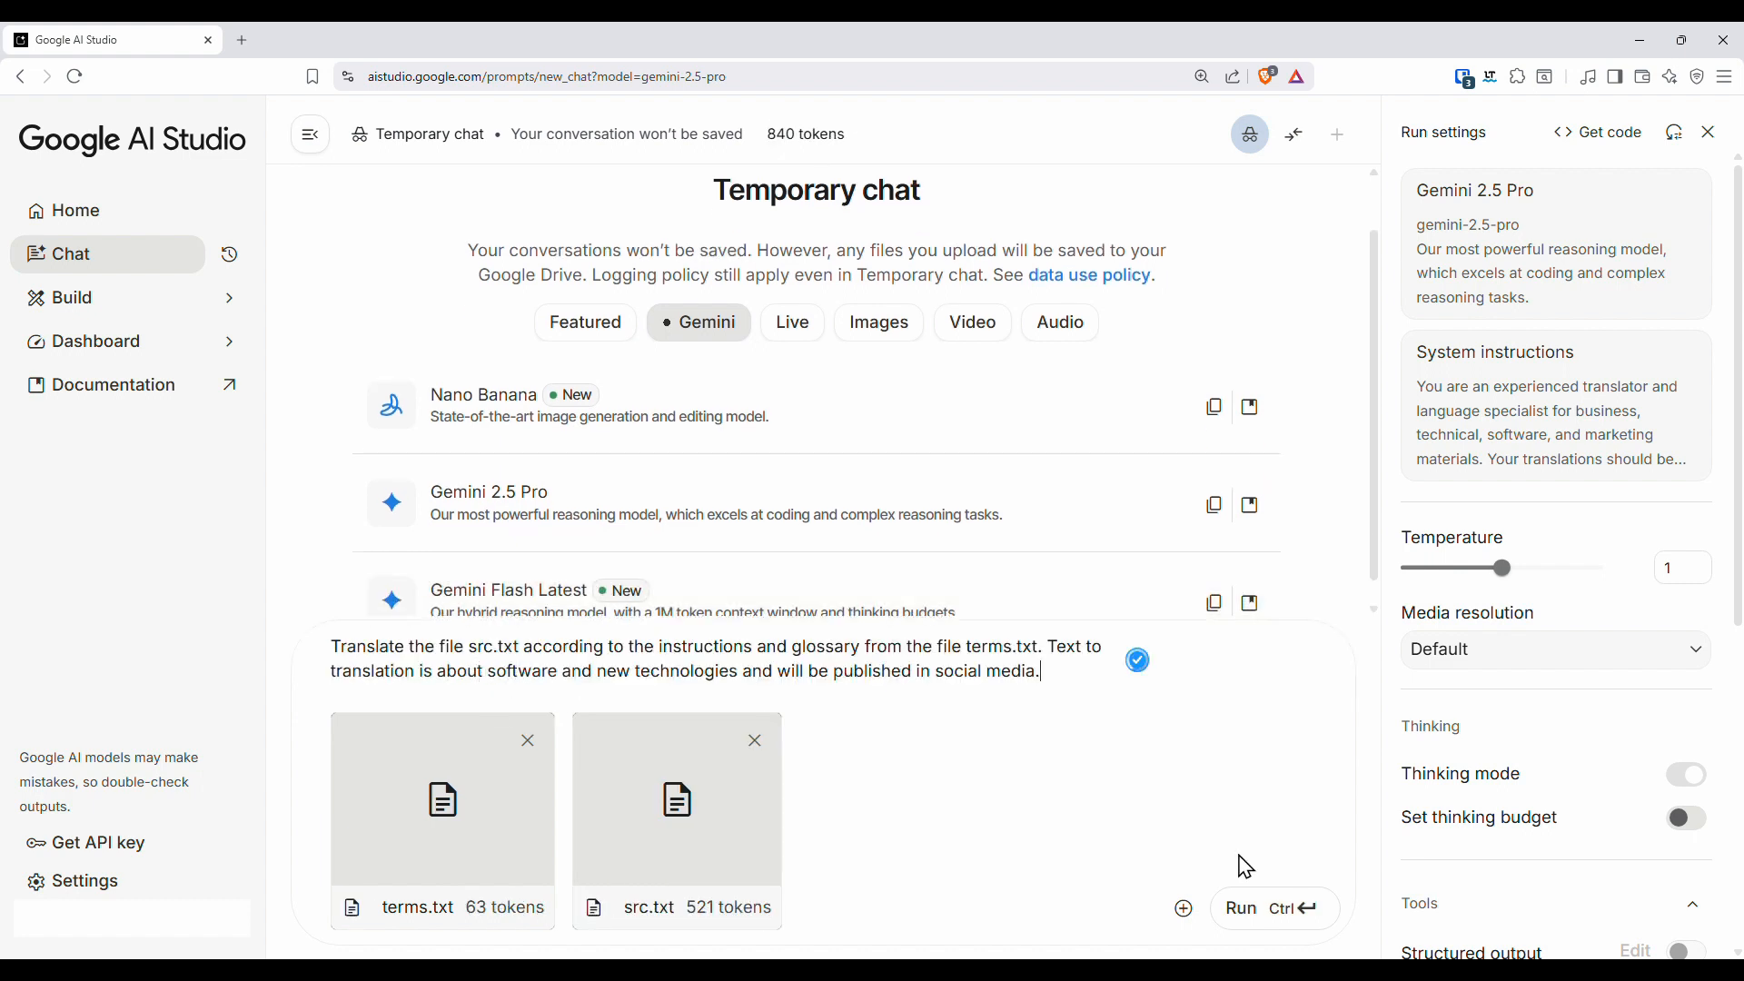
left_click(1246, 916)
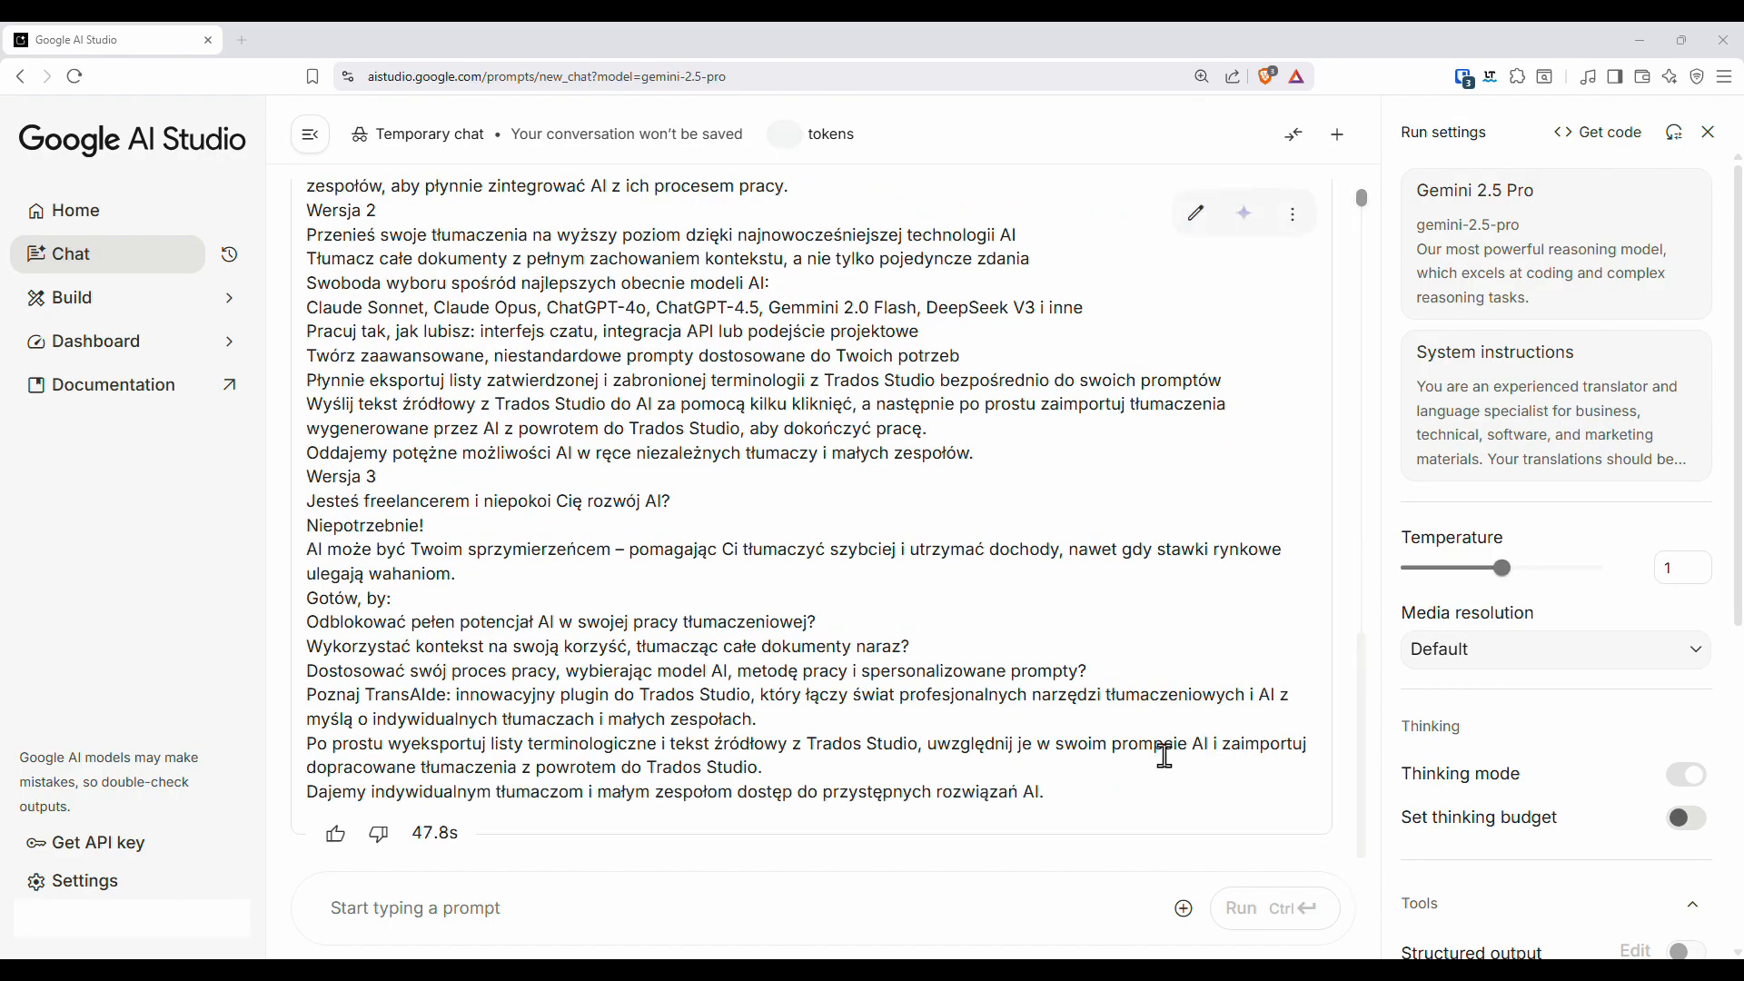
- Review the generated Polish translation and copy the whole response to the clipboard
scroll(1163, 741, "up", 6)
scroll(1160, 727, "down", 4)
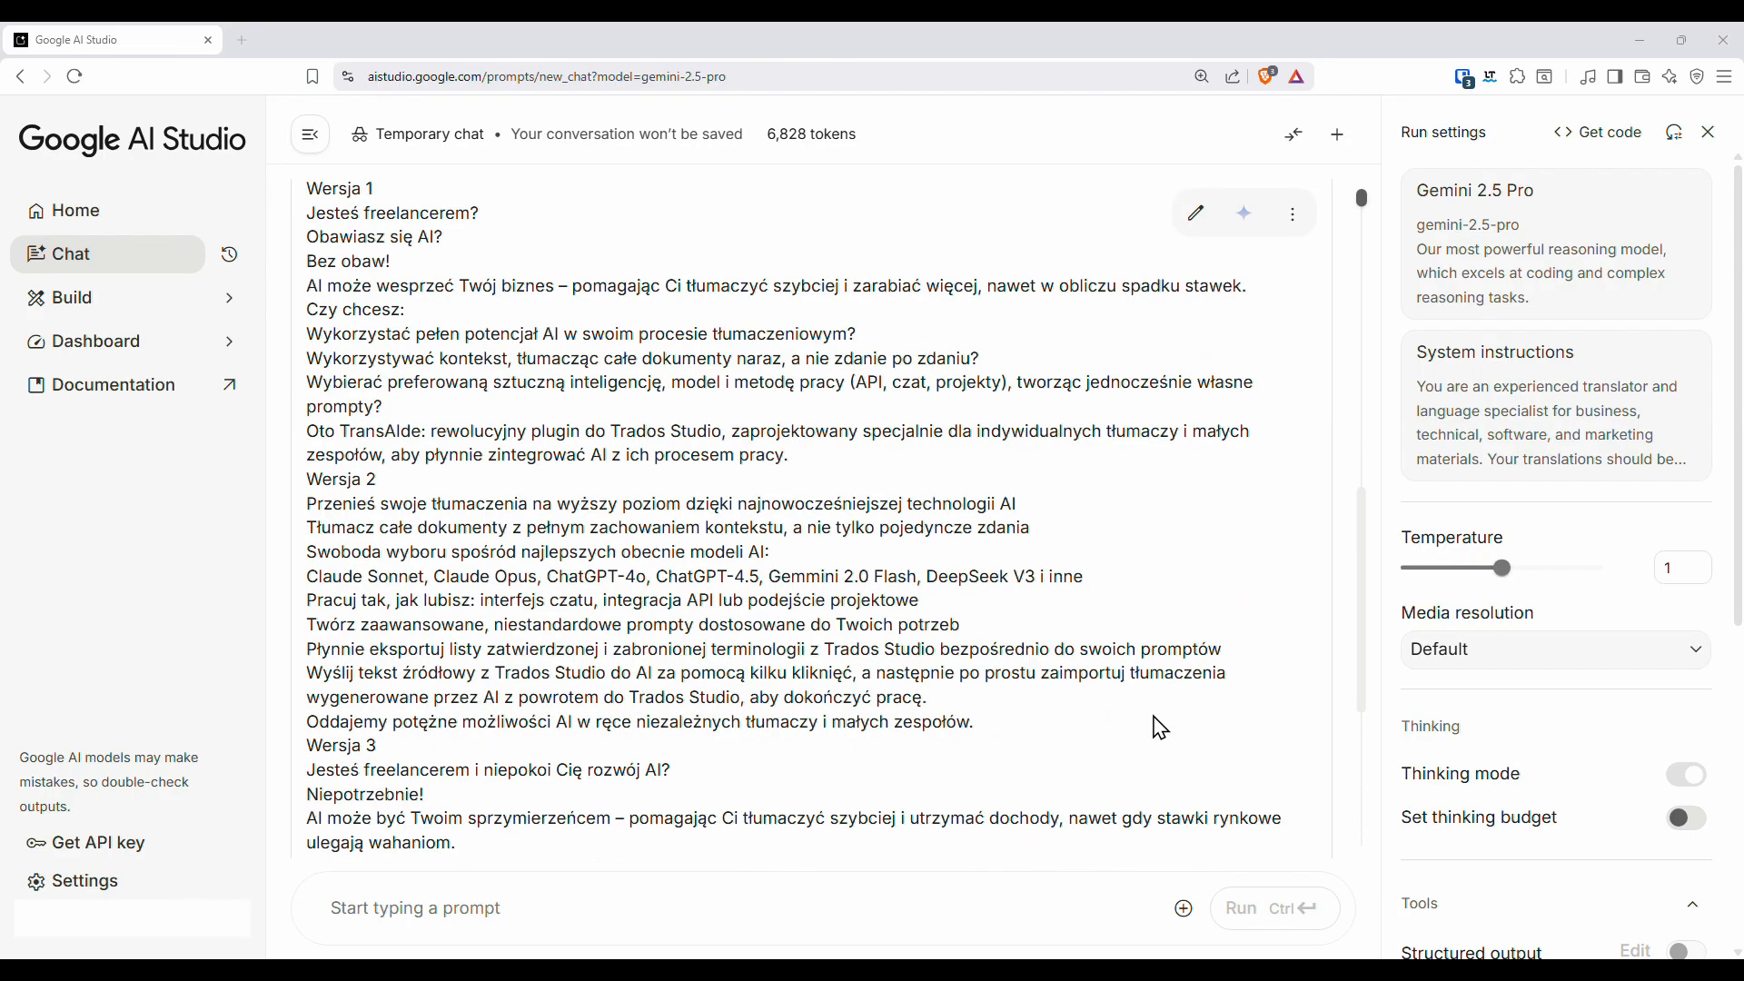
scroll(1187, 681, "up", 2)
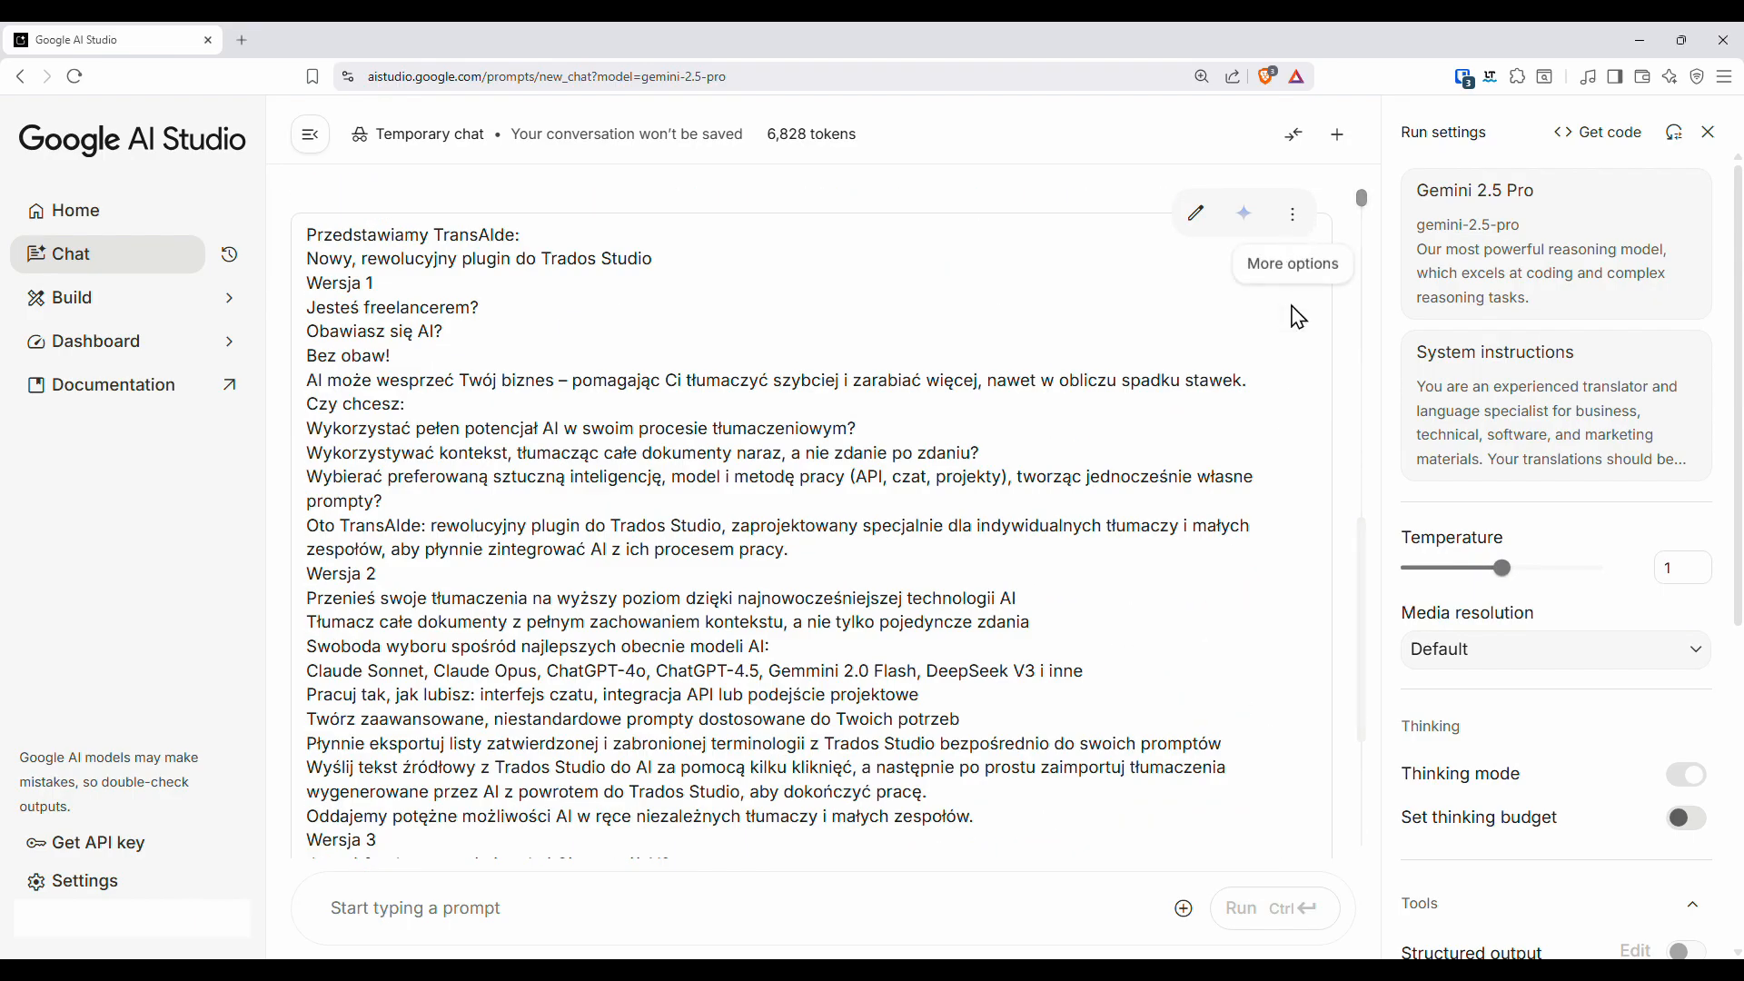
left_click(1294, 216)
left_click(1326, 337)
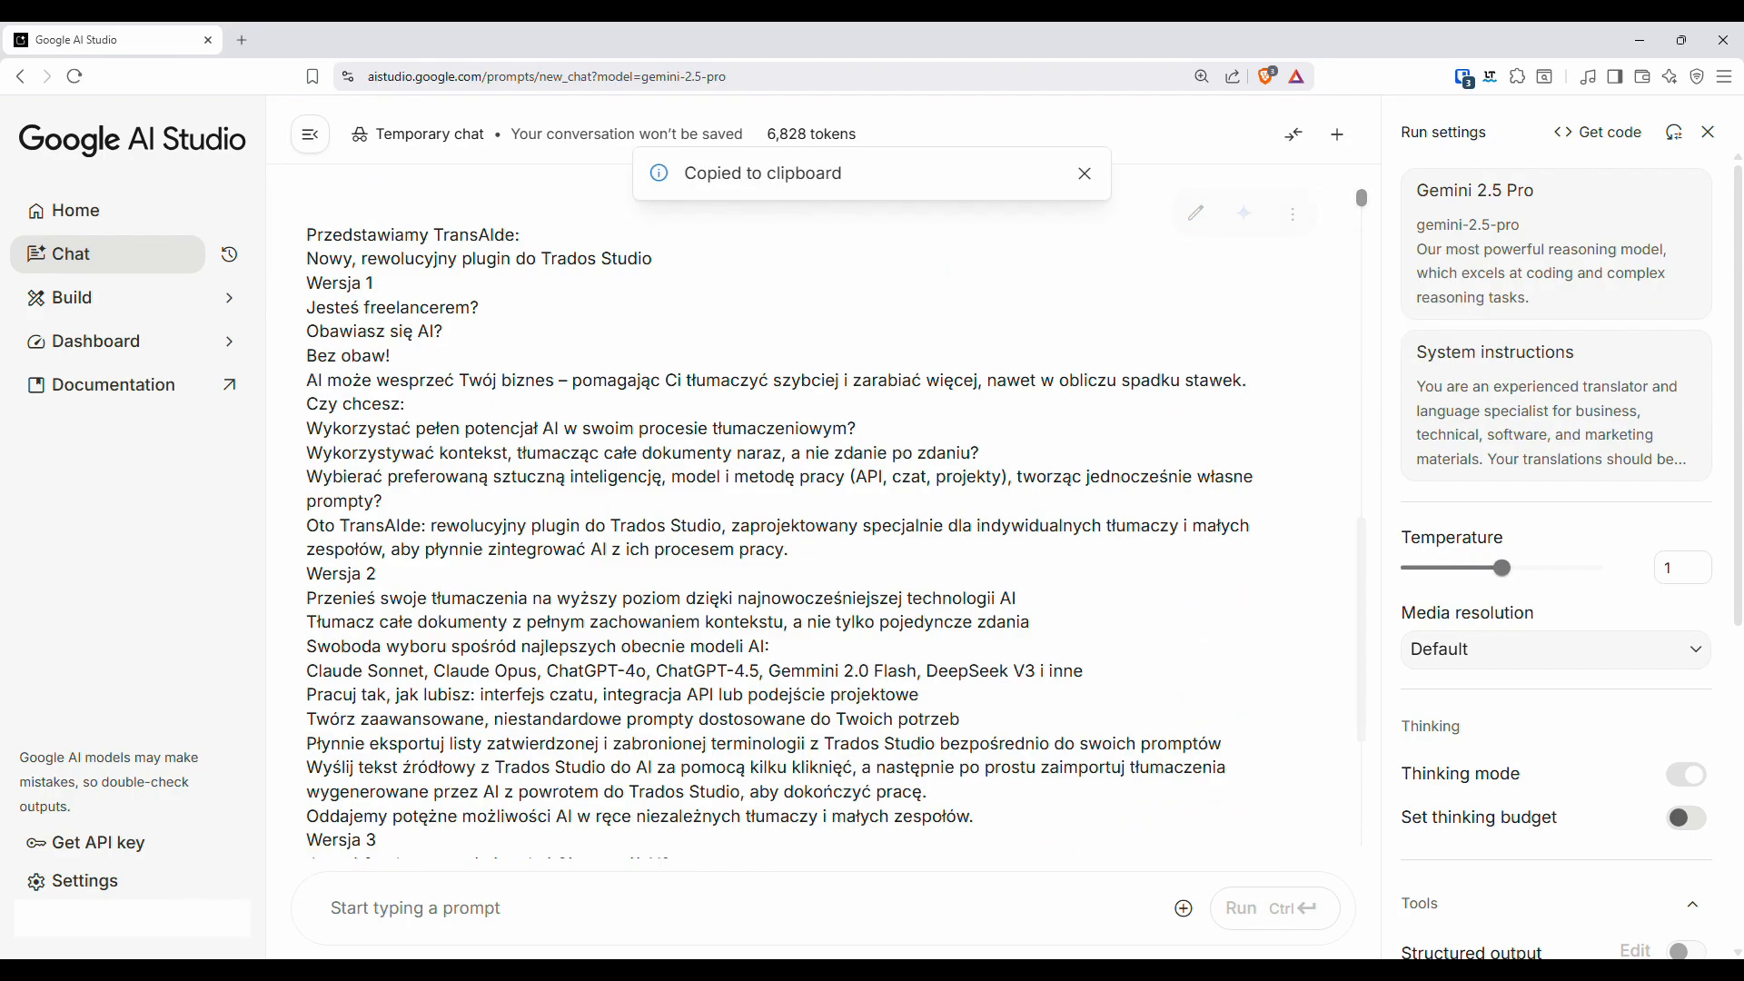
- Switch to Notepad++ and paste the copied translation into a new document
left_click(1033, 886)
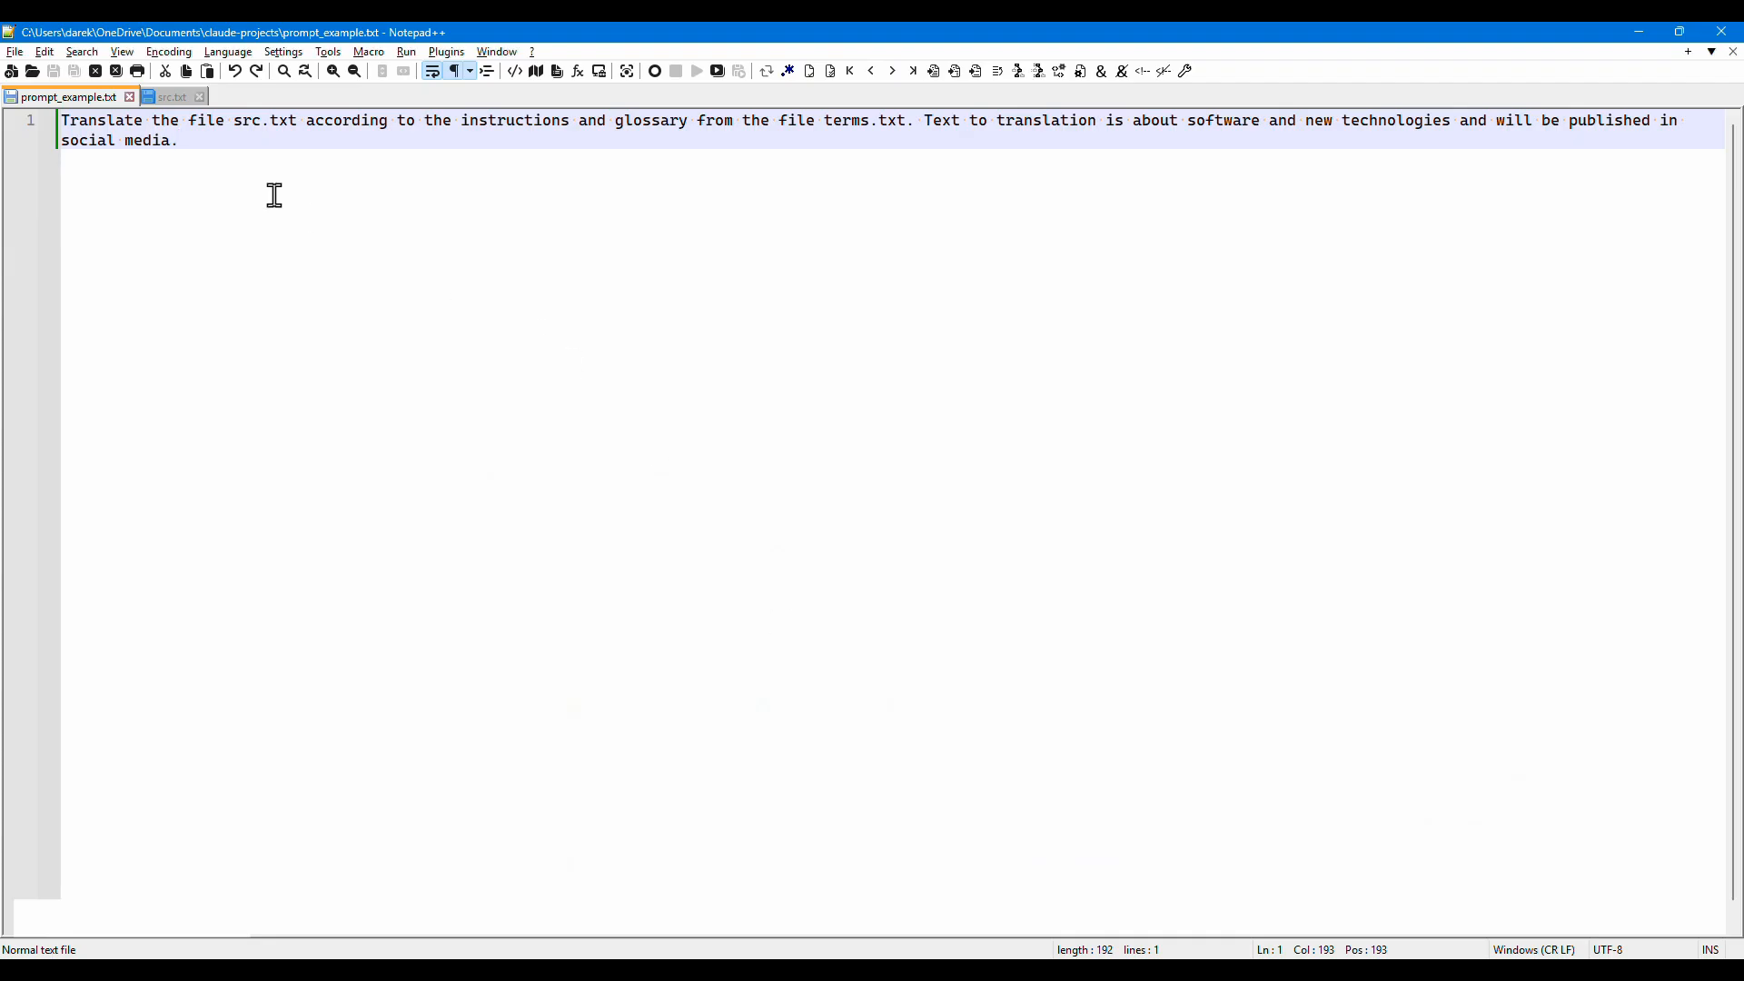
left_click(173, 98)
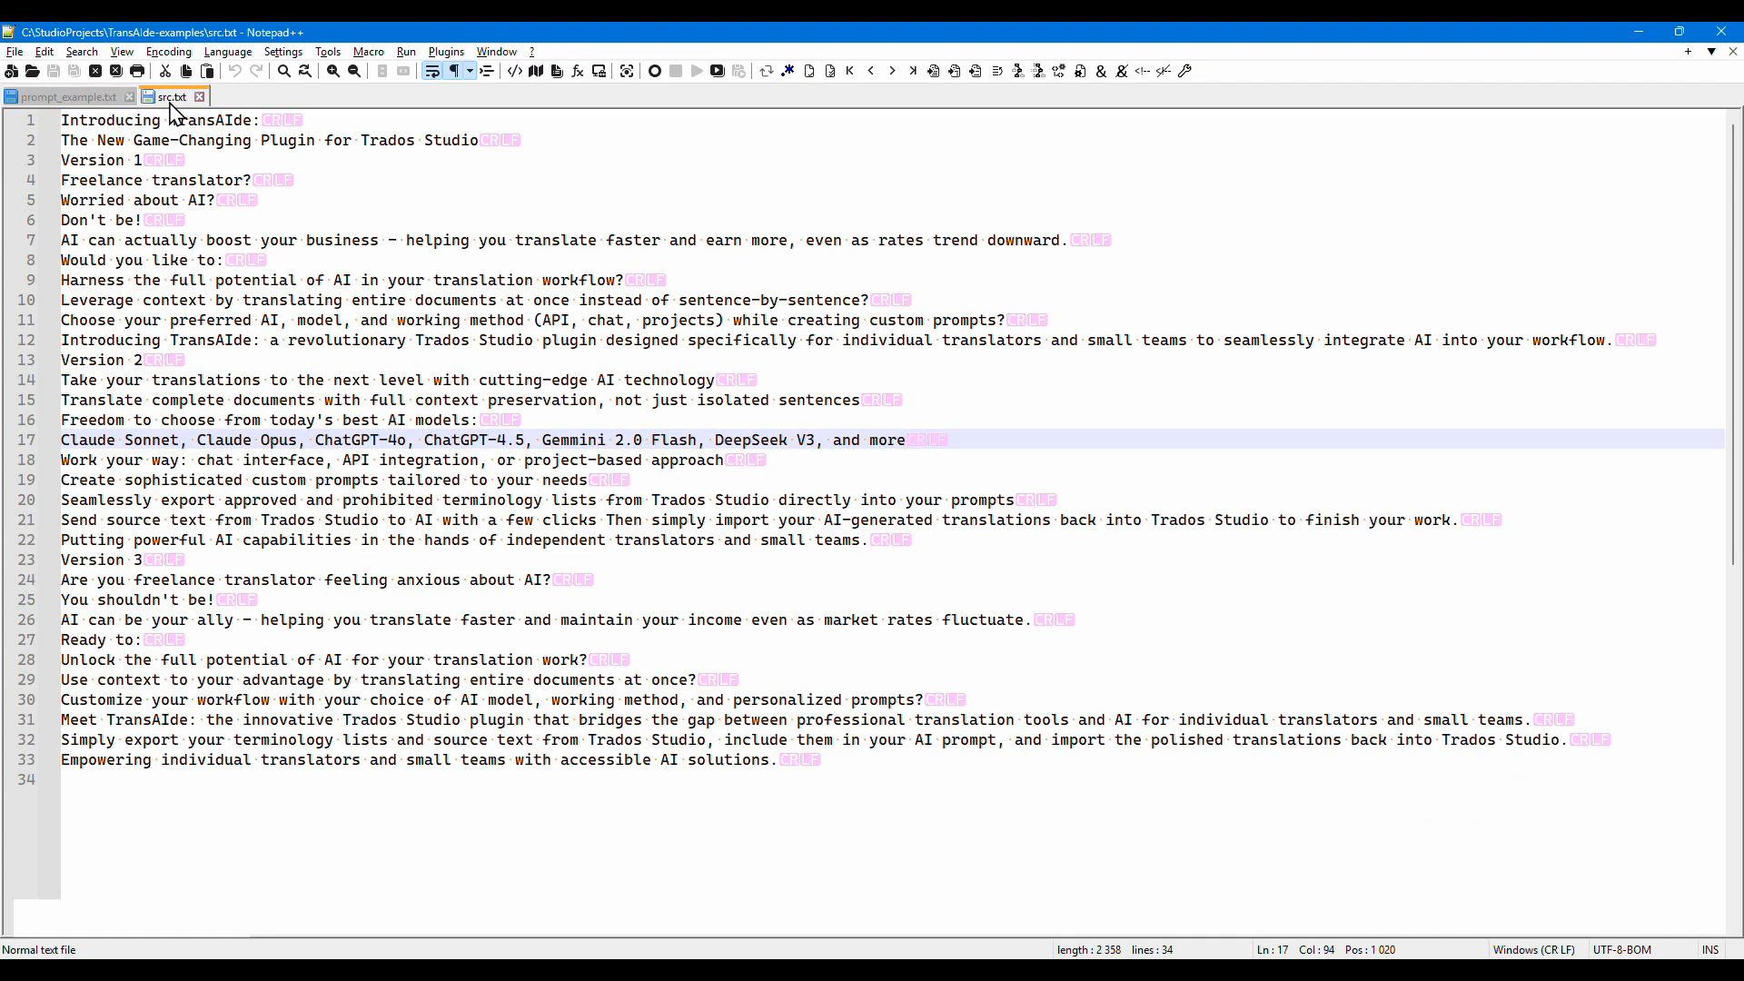
left_click(11, 71)
key("ctrl+v")
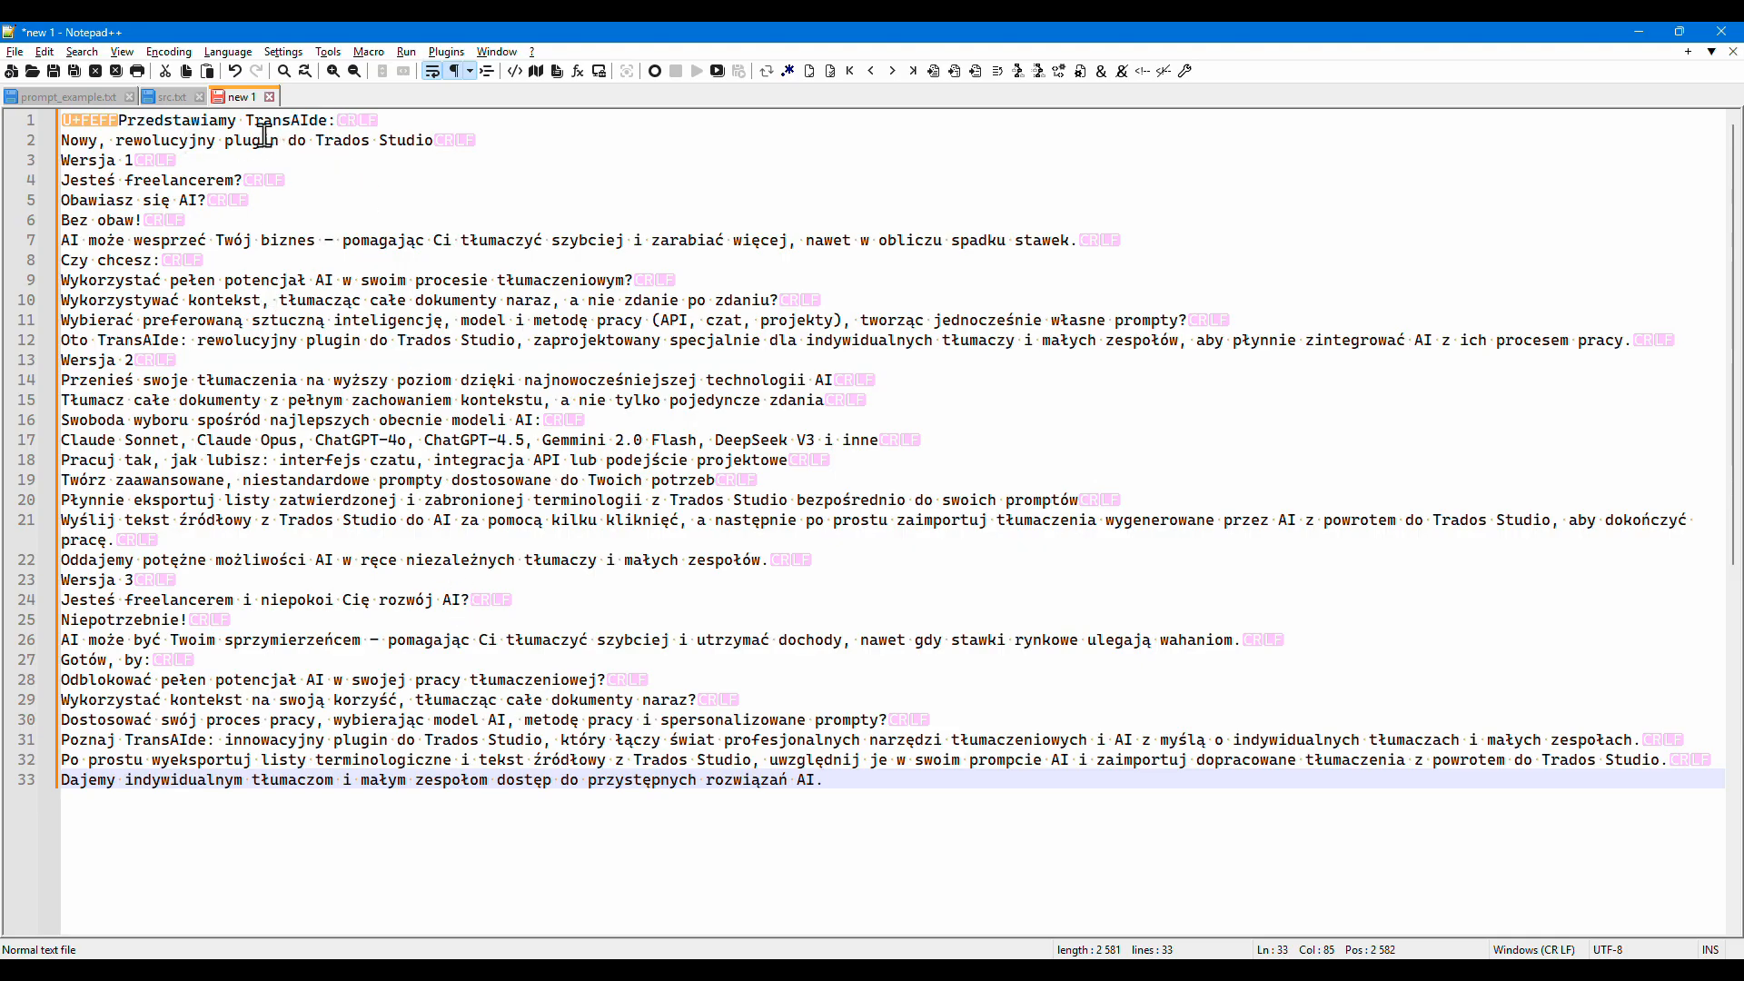
- Save the pasted translation as tgt.txt in the TransAIde-examples folder, overwriting the existing file
left_click(13, 54)
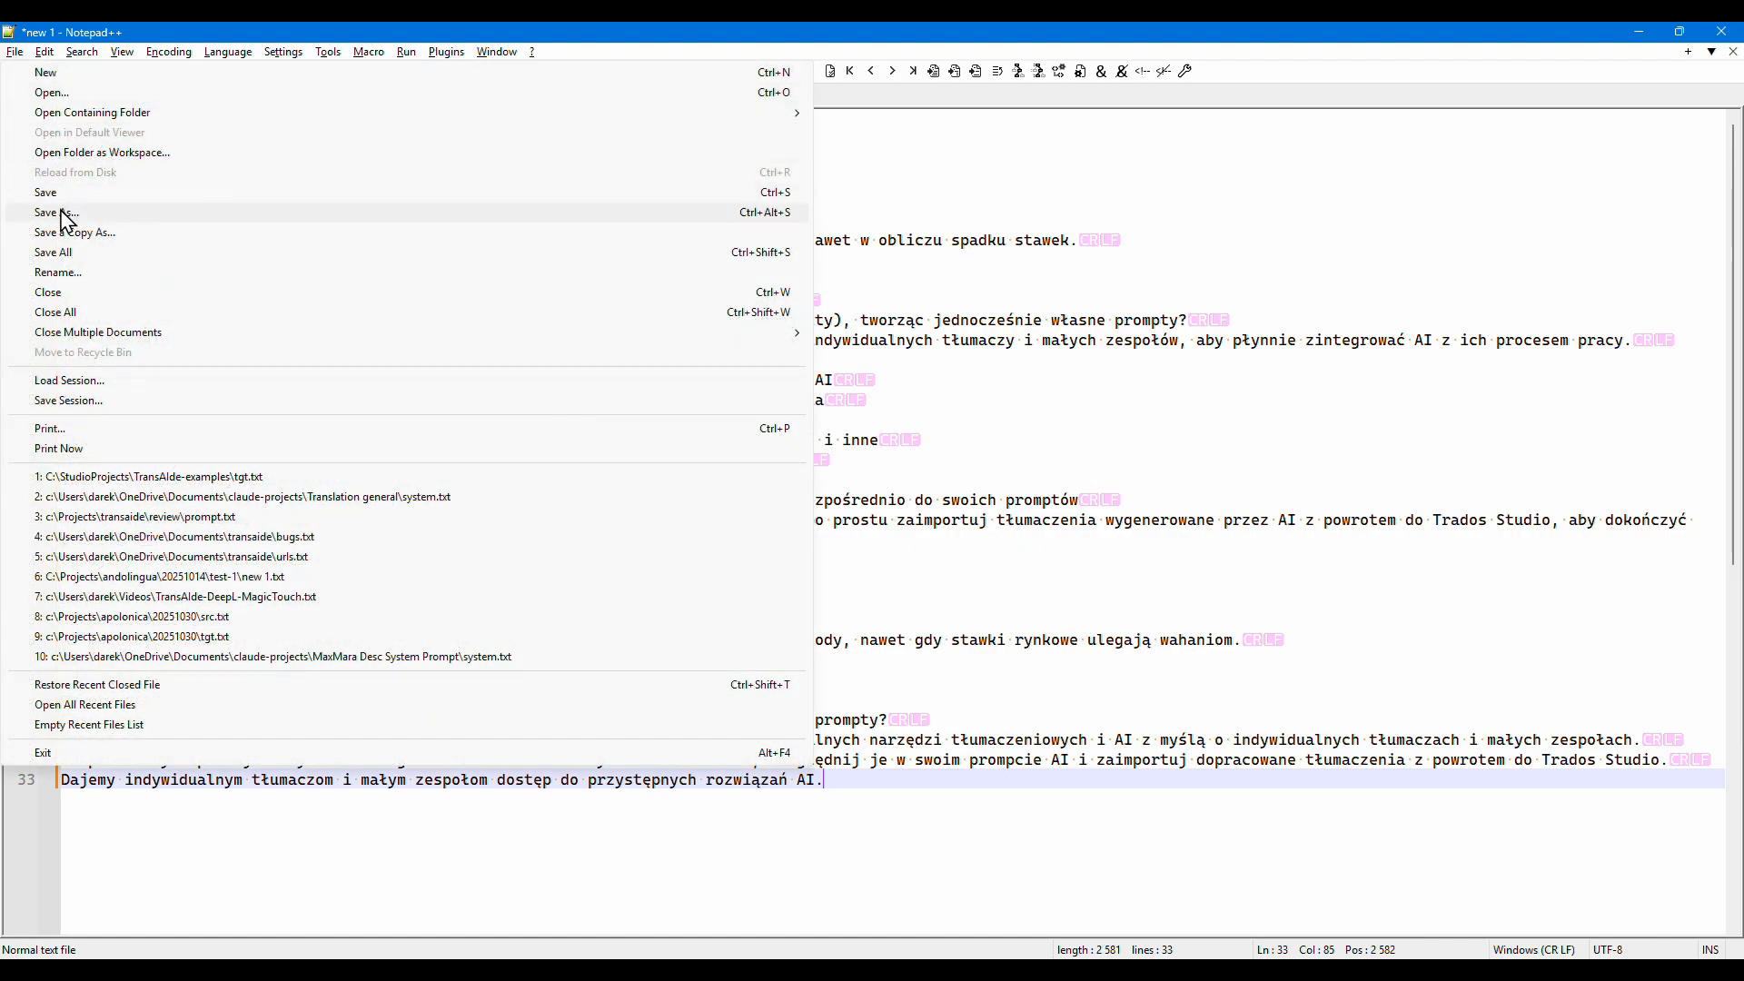
left_click(66, 213)
double_click(204, 336)
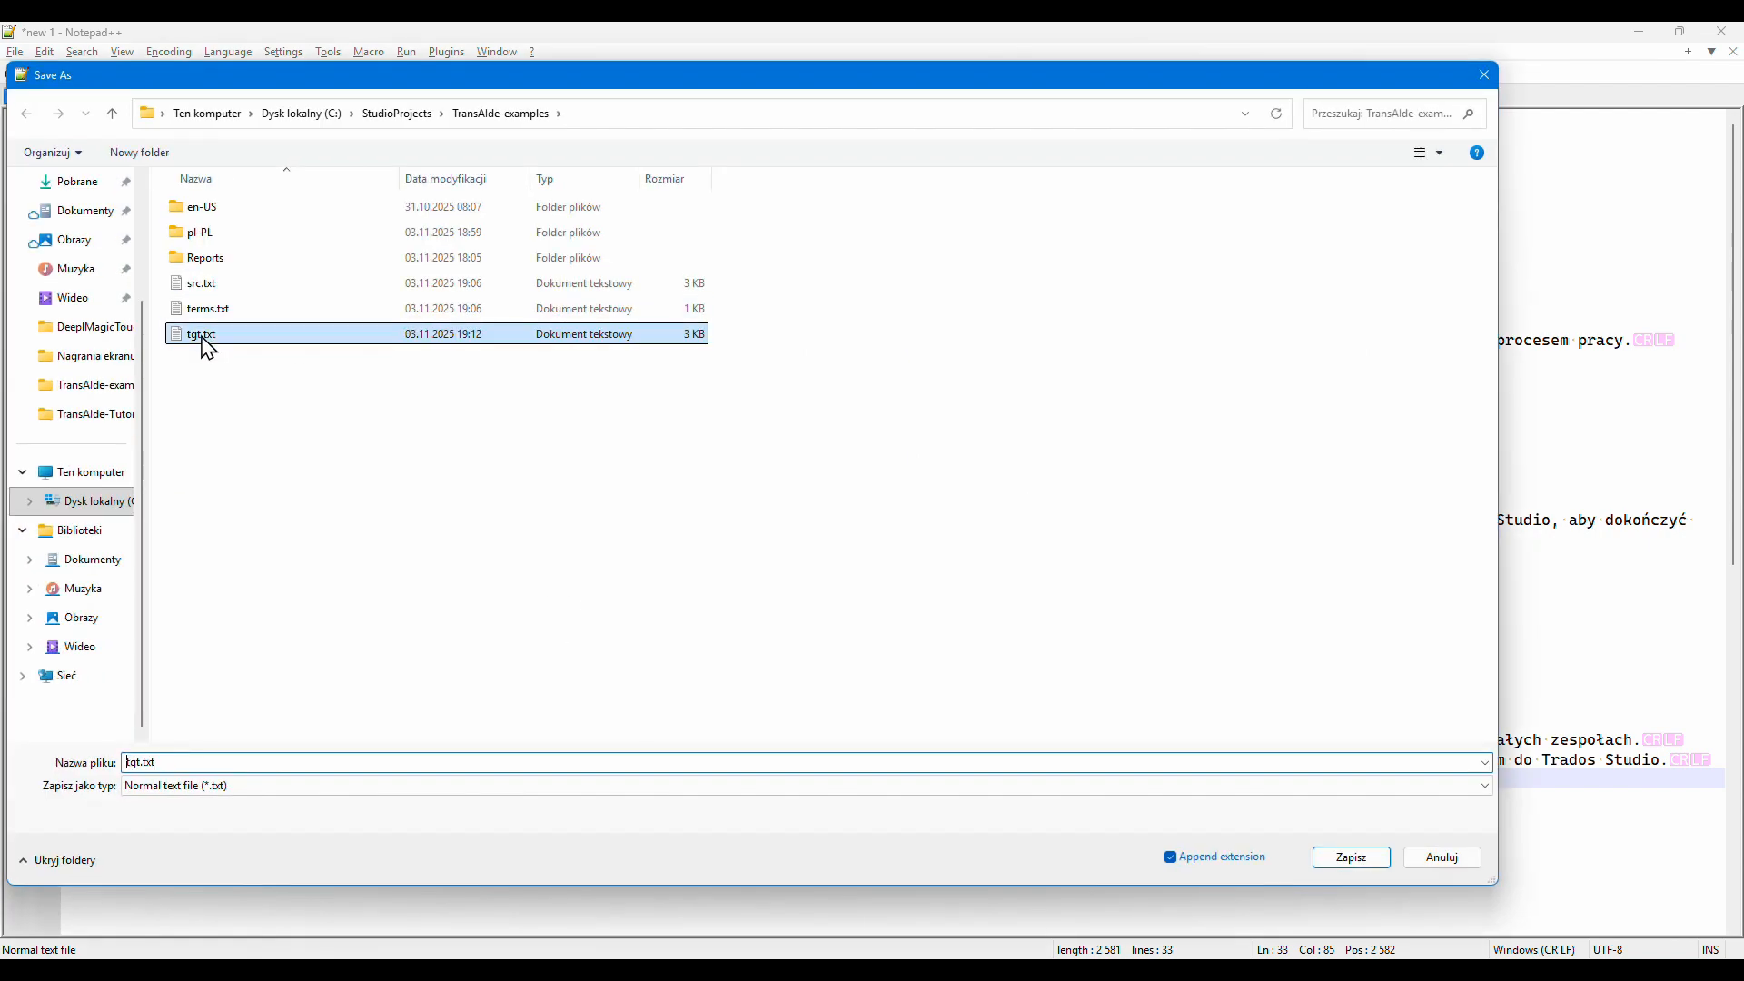
left_click(917, 500)
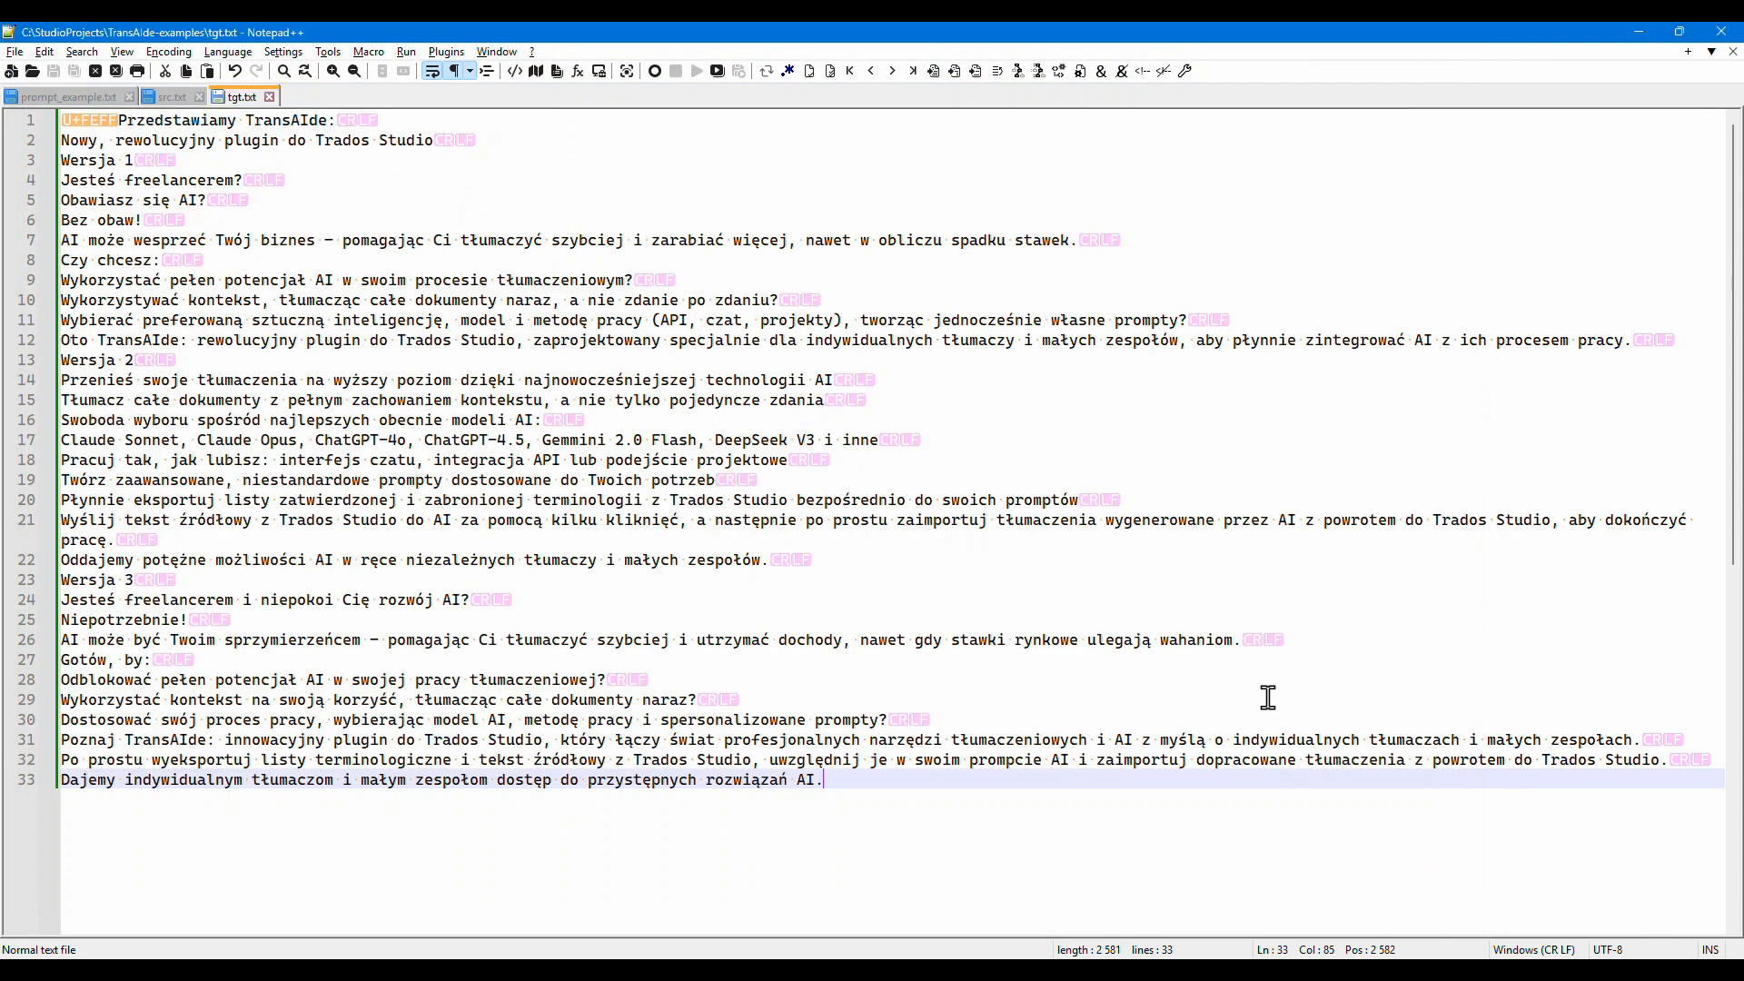
- Move the tgt.txt document to the other view so it sits beside src.txt
right_click(239, 96)
mouse_move(354, 361)
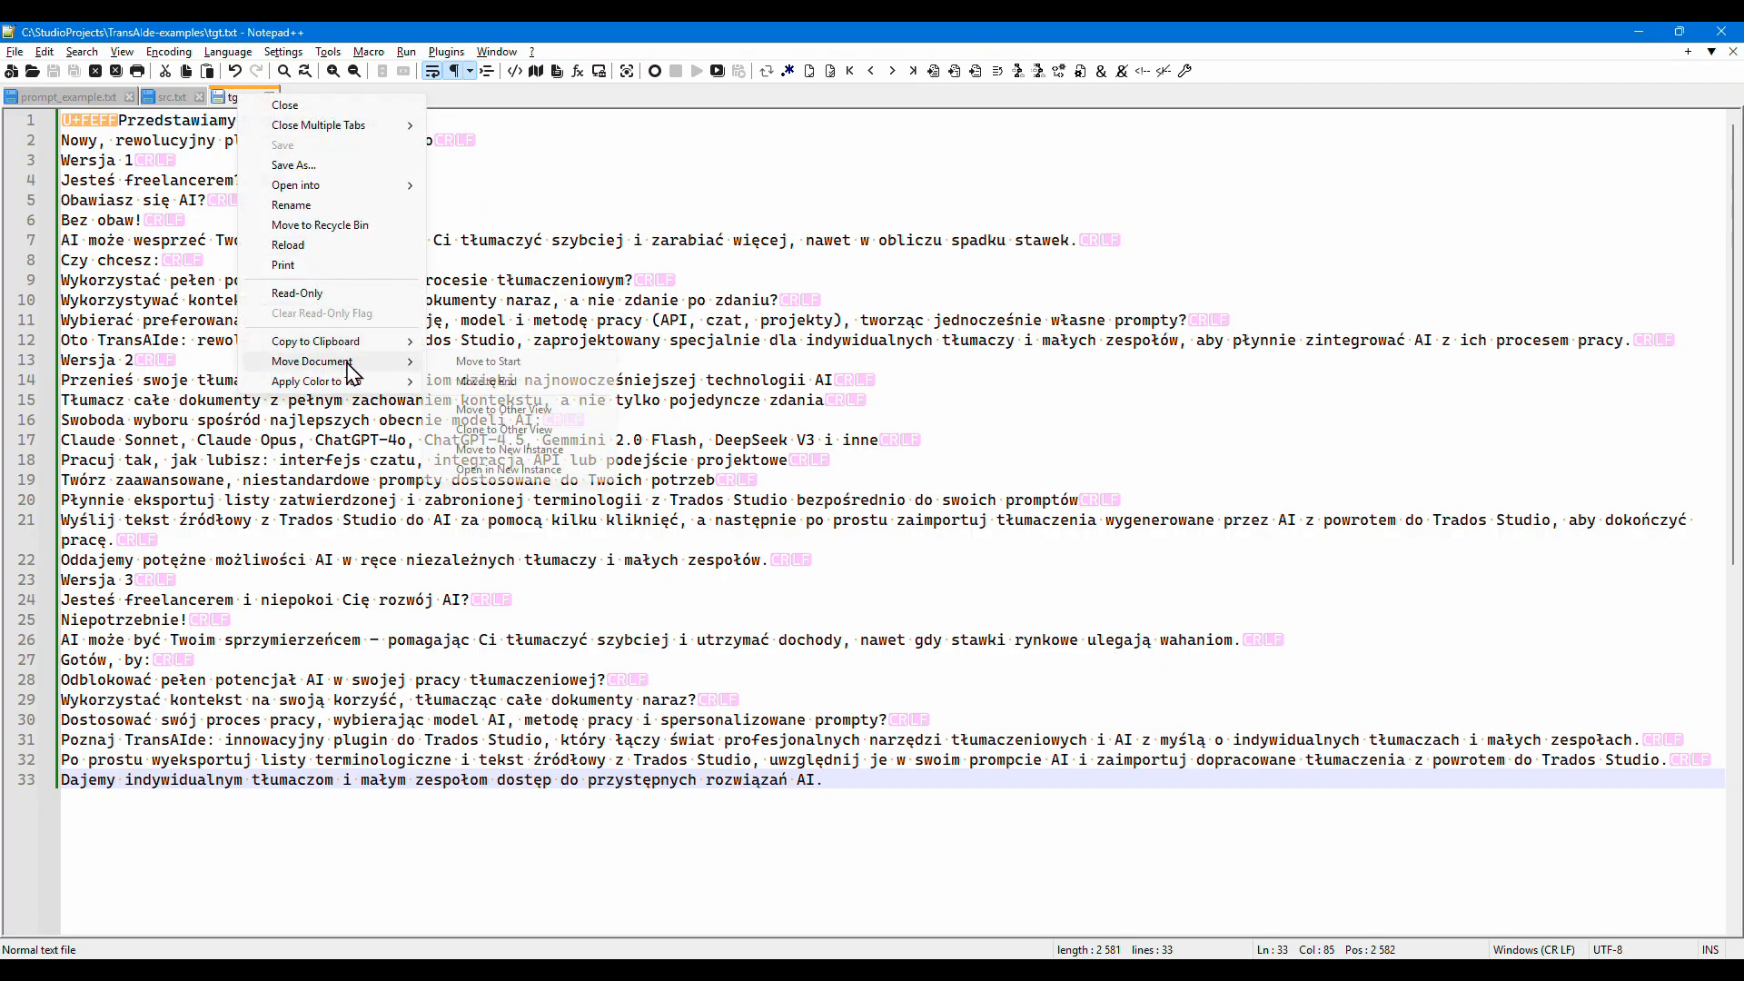
left_click(505, 410)
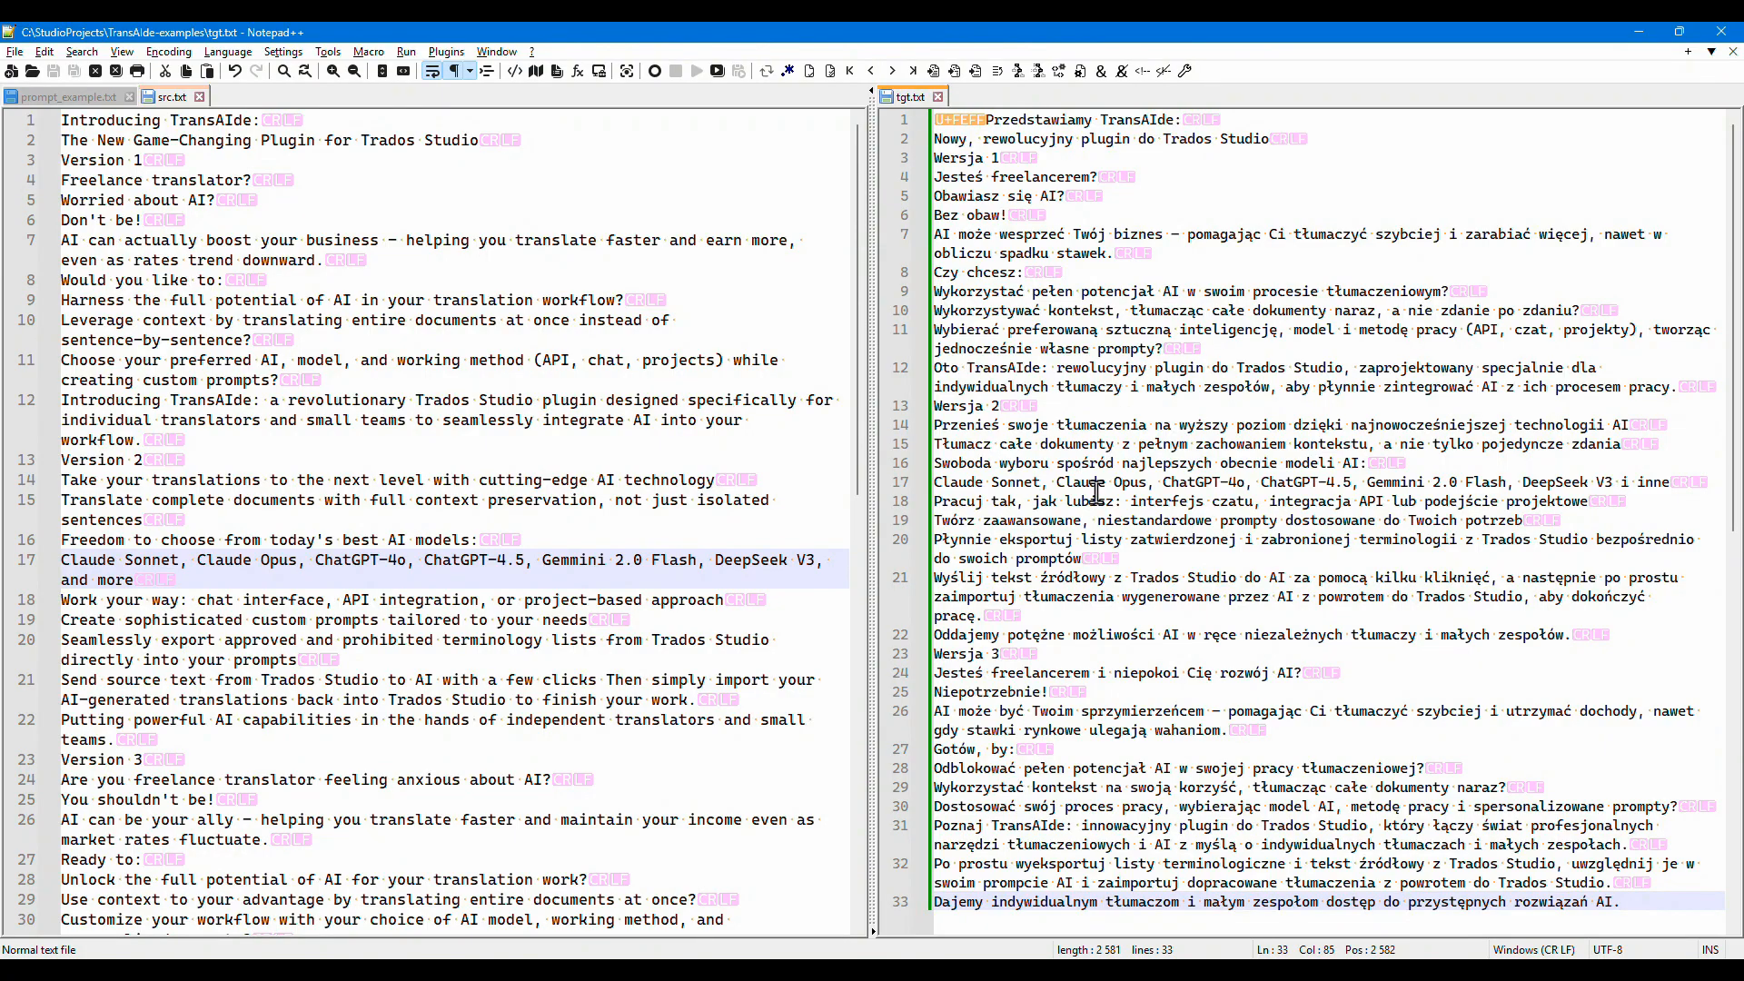
- Compare src.txt and tgt.txt side by side, checking that the line numbering and final lines of both texts correspond
scroll(1046, 422, "down", 1)
scroll(822, 658, "down", 3)
scroll(822, 658, "down", 1)
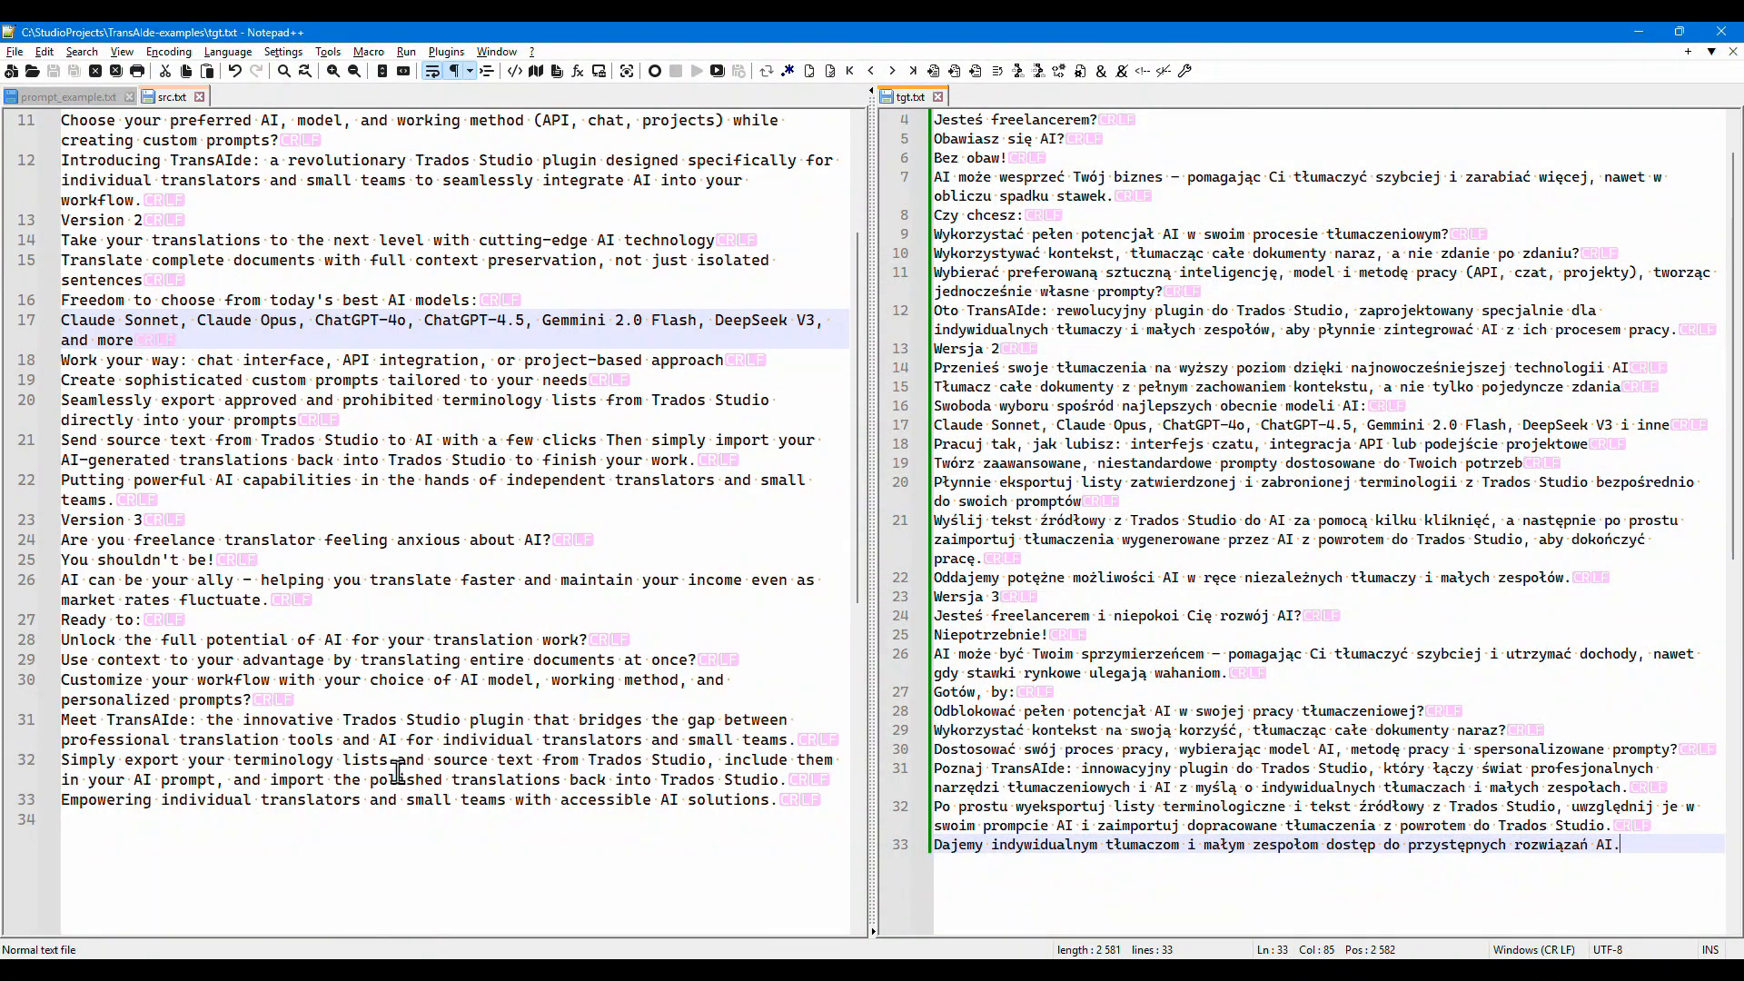
left_click(124, 799)
left_click(966, 845)
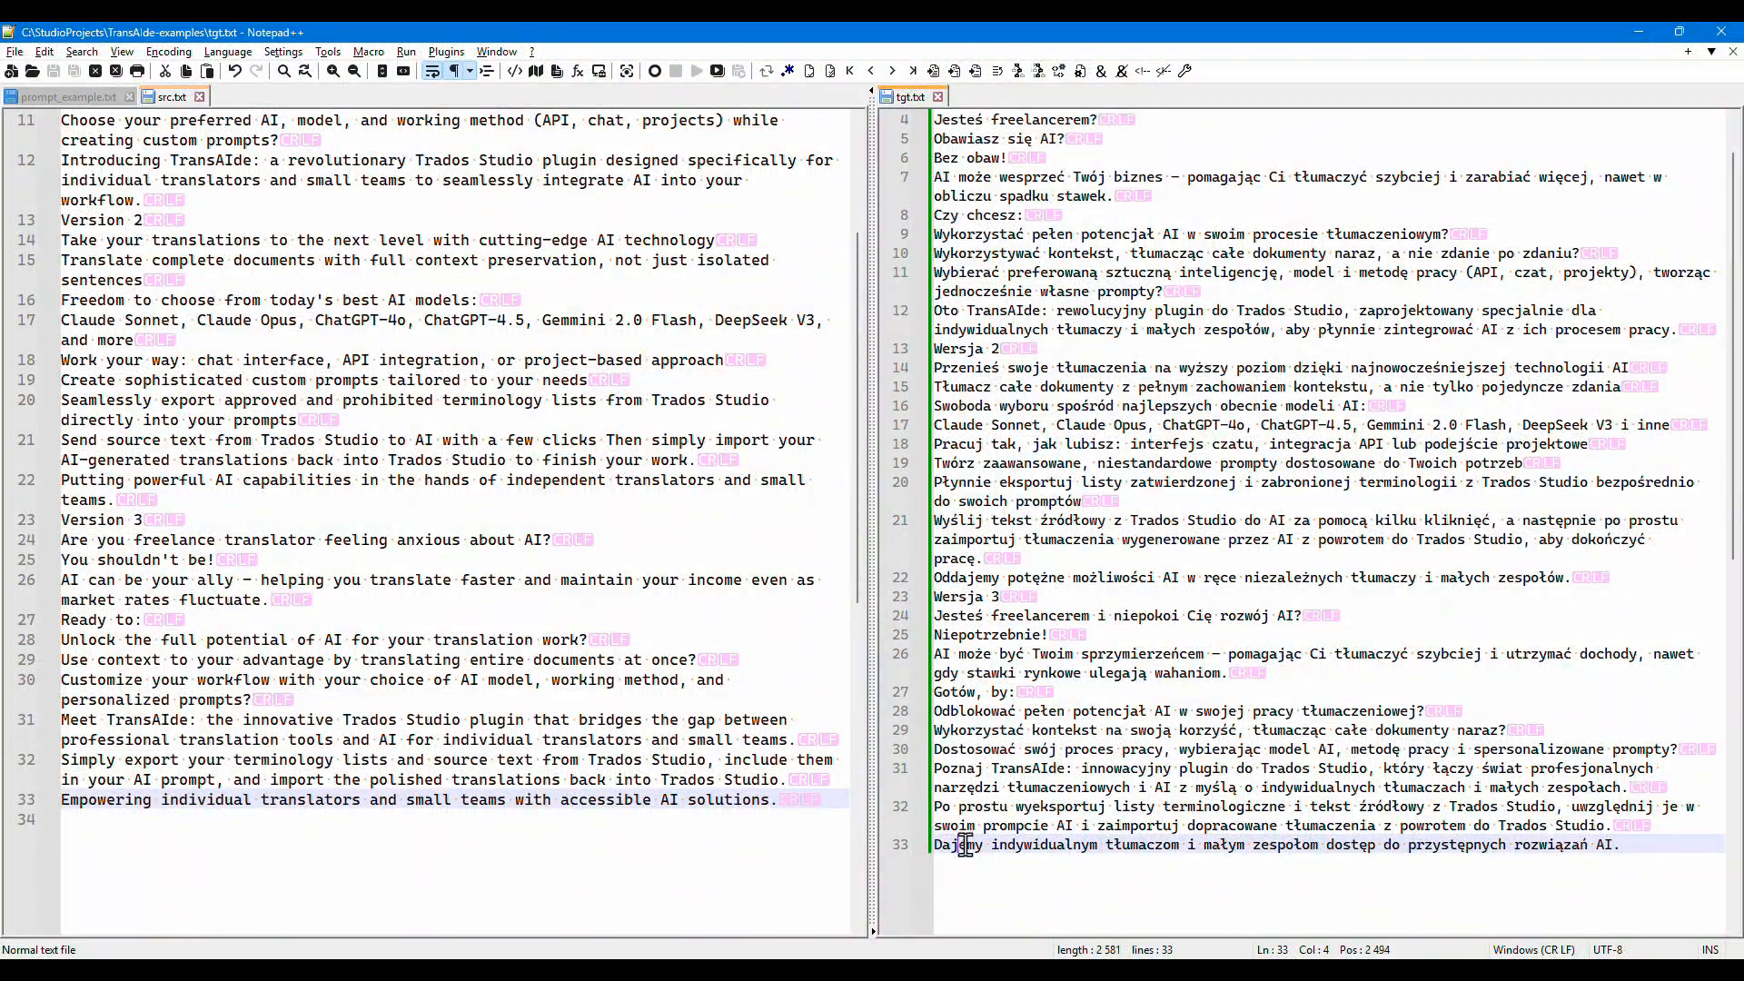
scroll(999, 734, "up", 1)
scroll(555, 669, "up", 3)
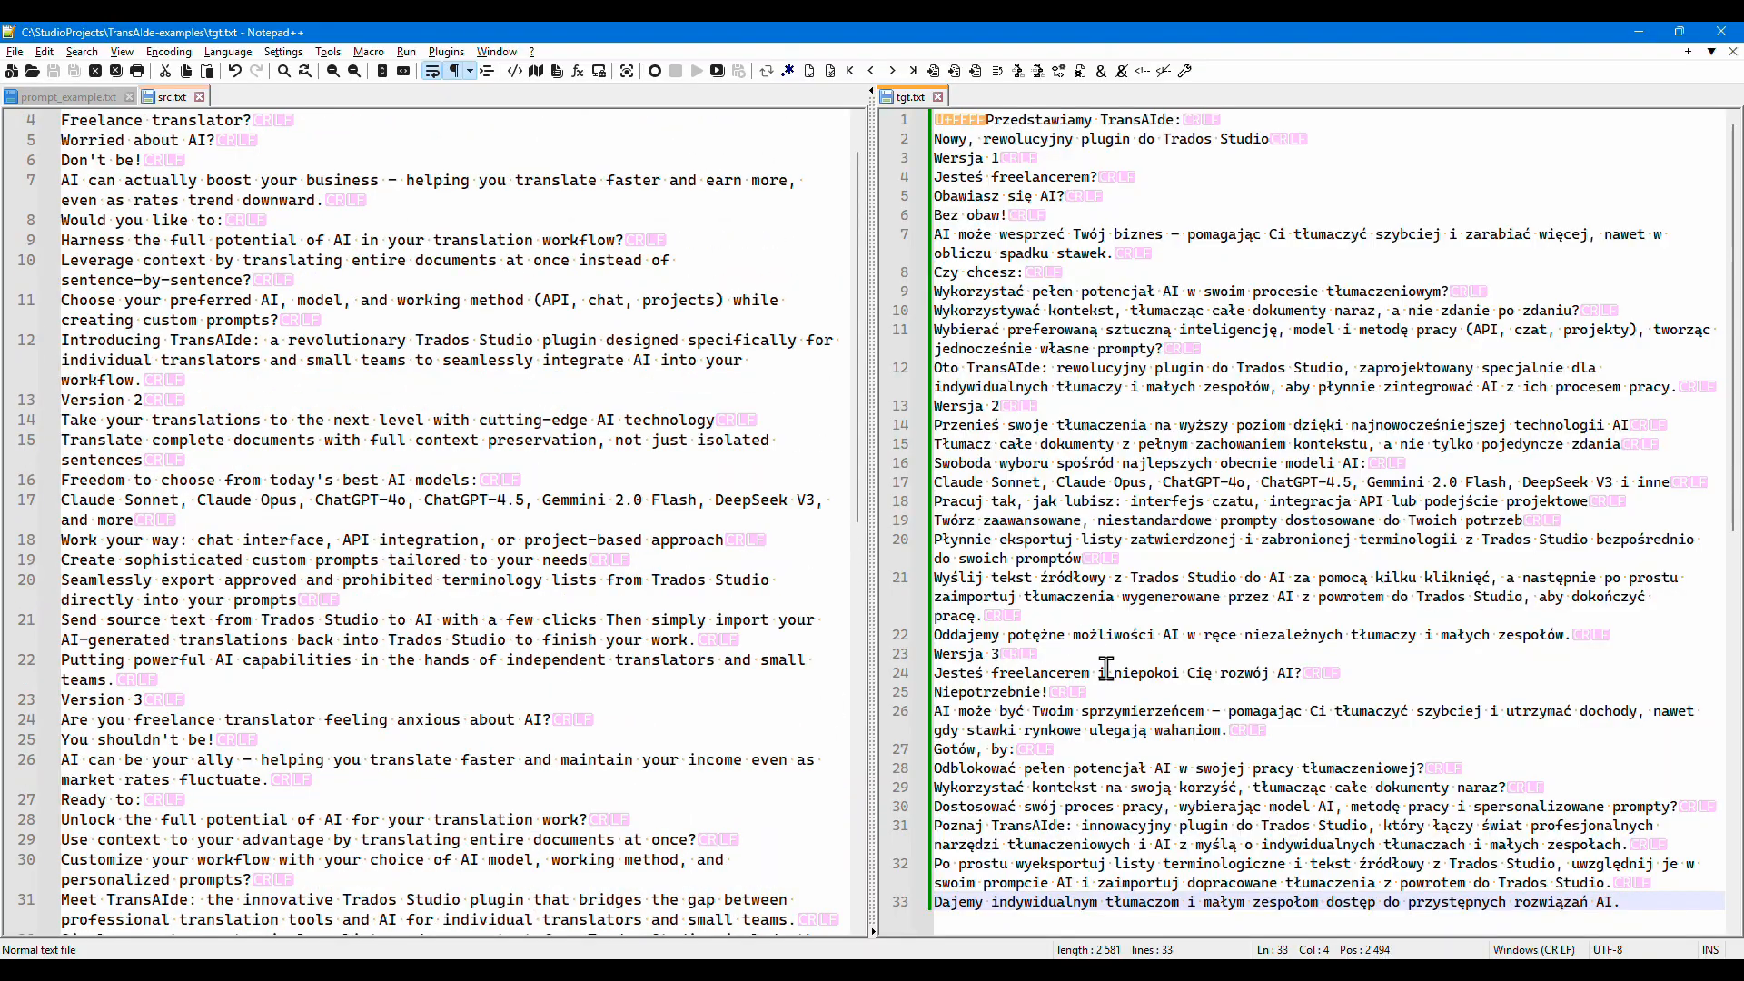
scroll(977, 658, "down", 1)
scroll(978, 652, "up", 1)
scroll(591, 687, "up", 1)
scroll(534, 671, "down", 2)
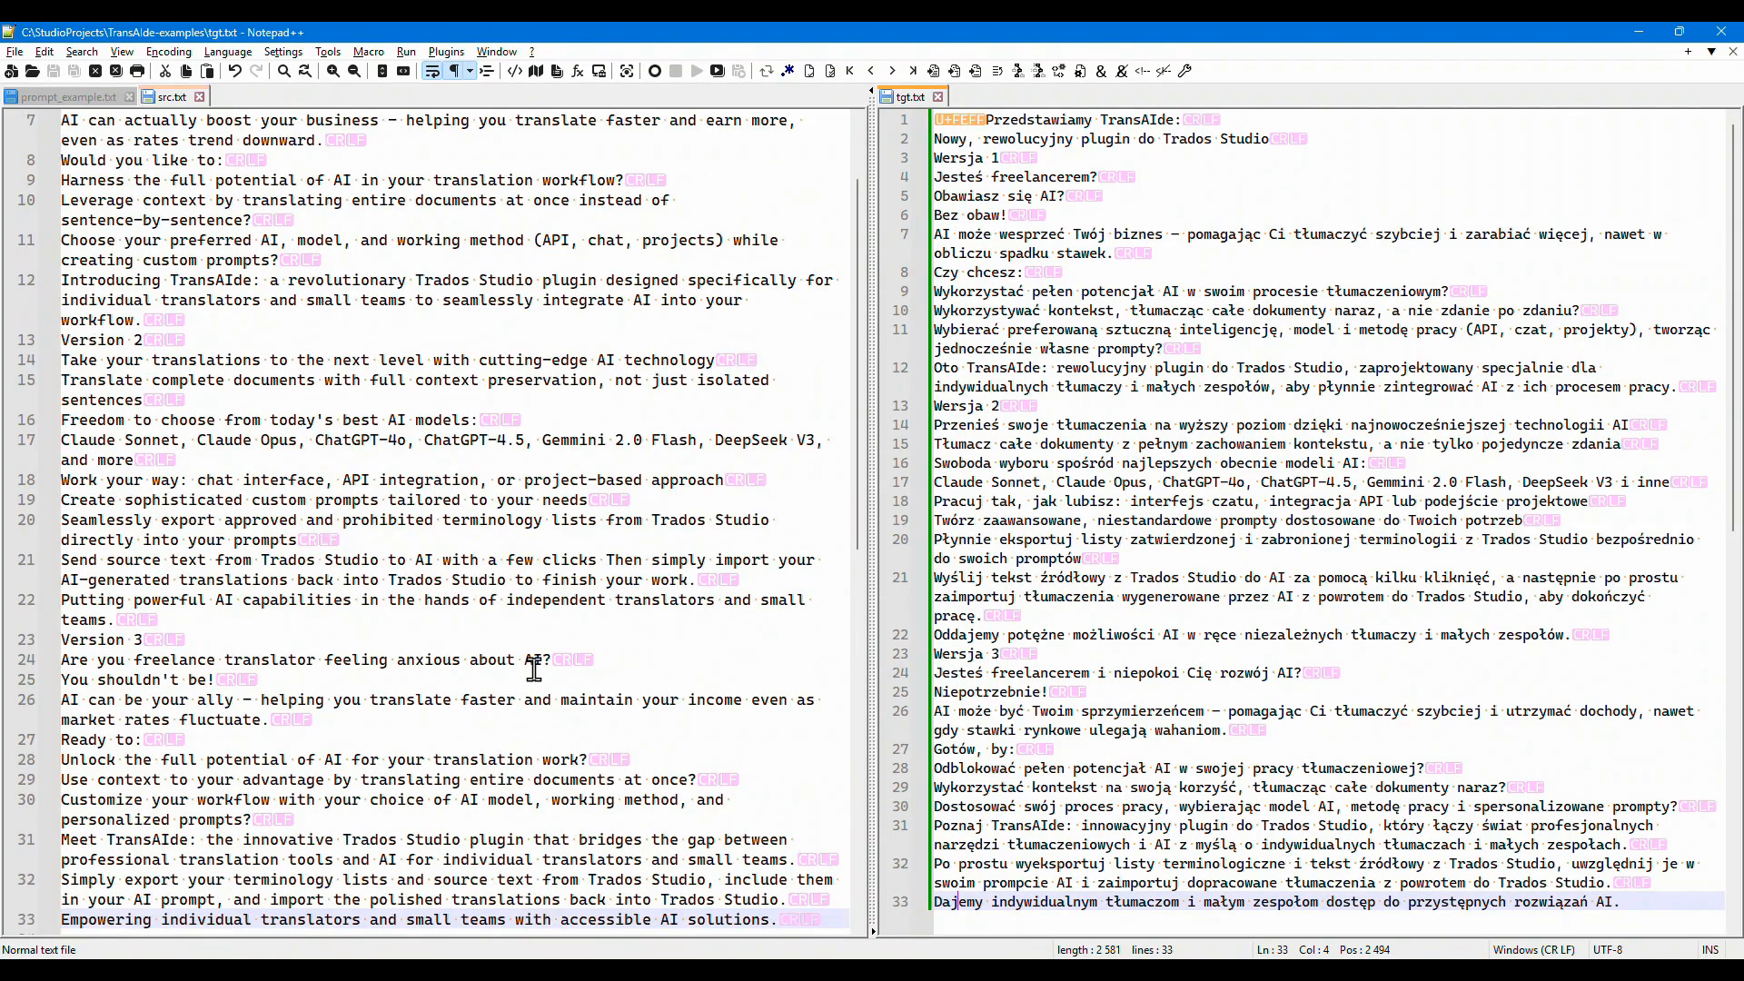
scroll(1193, 709, "down", 1)
scroll(1211, 713, "up", 1)
scroll(585, 828, "down", 1)
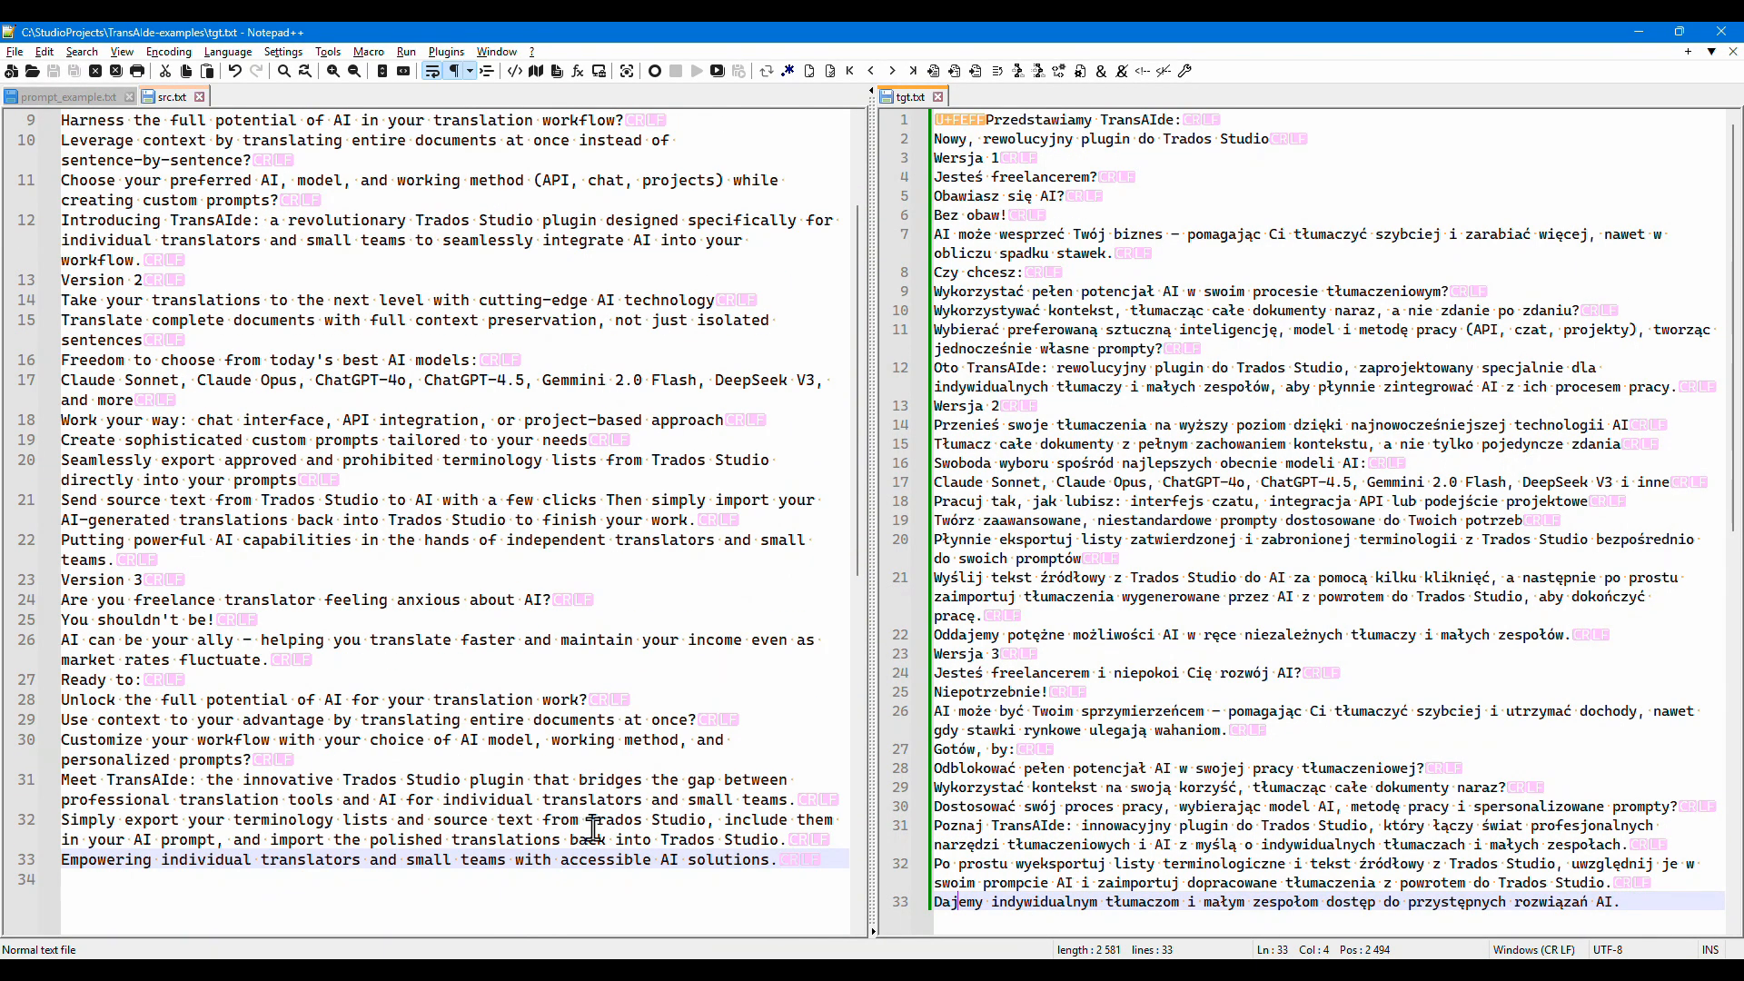
- Switch to Trados Studio and import tgt.txt with TransAIde as a target-only text file, from the first segment to the end, into all segments
mouse_move(915, 972)
mouse_move(1155, 972)
left_click(1181, 895)
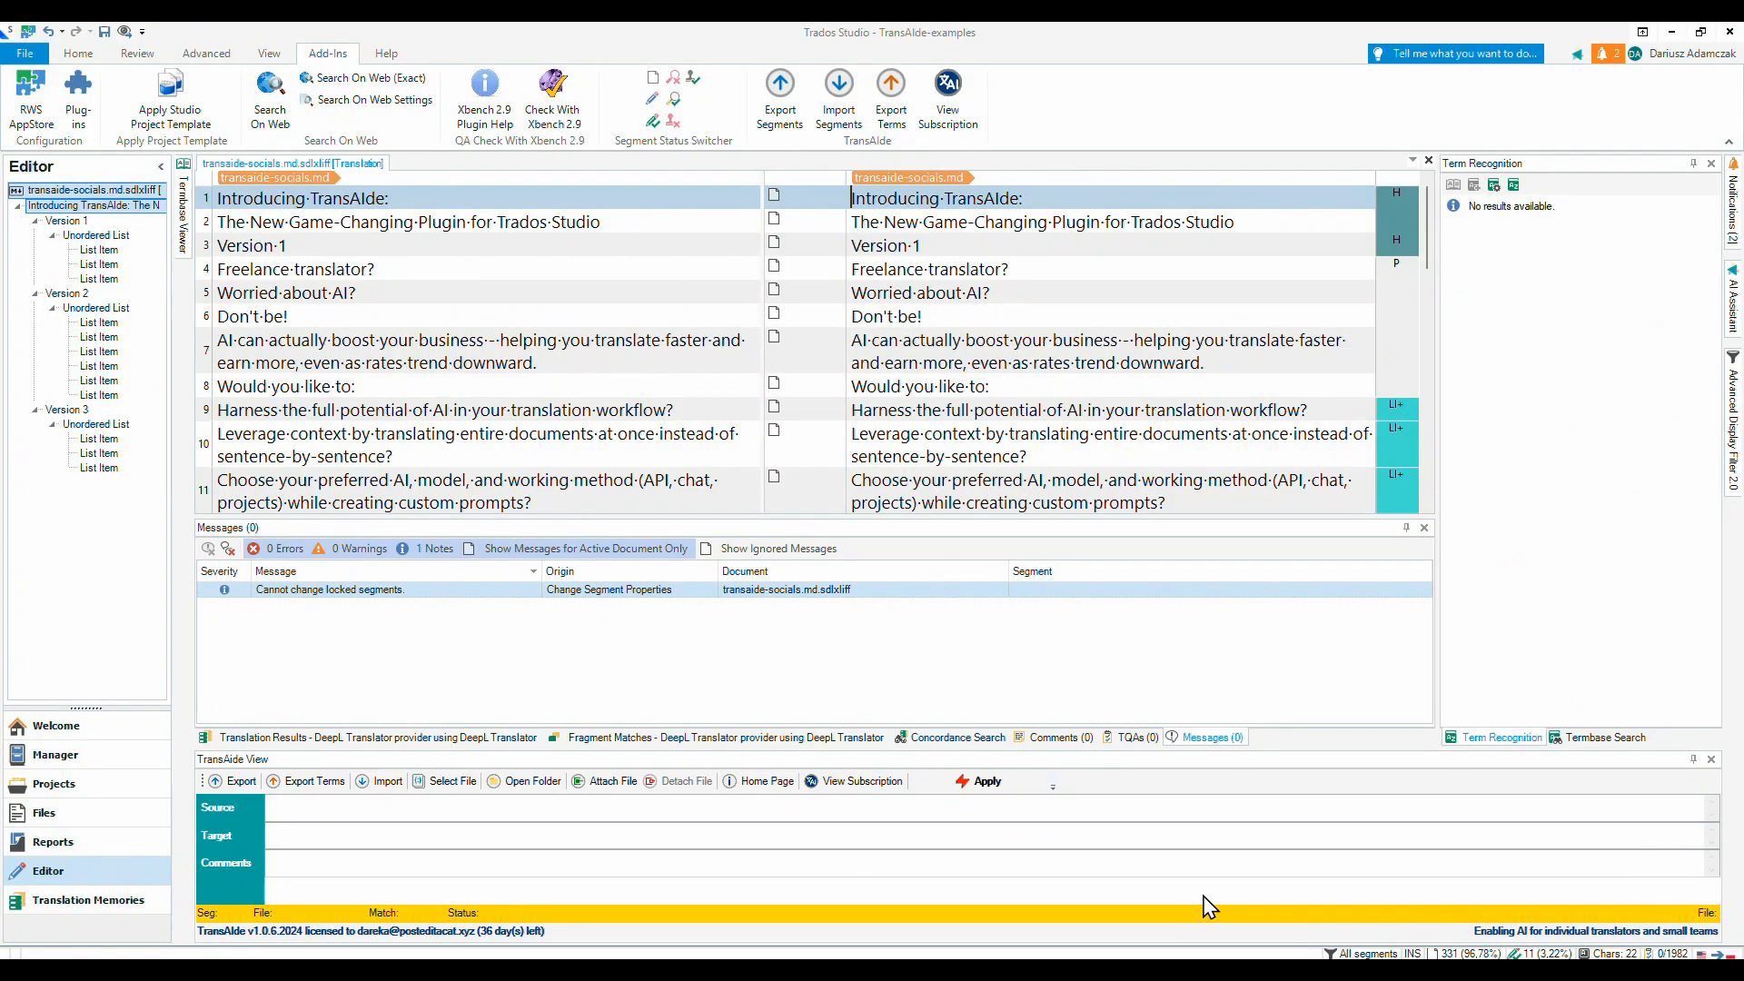
left_click(834, 96)
left_click(852, 102)
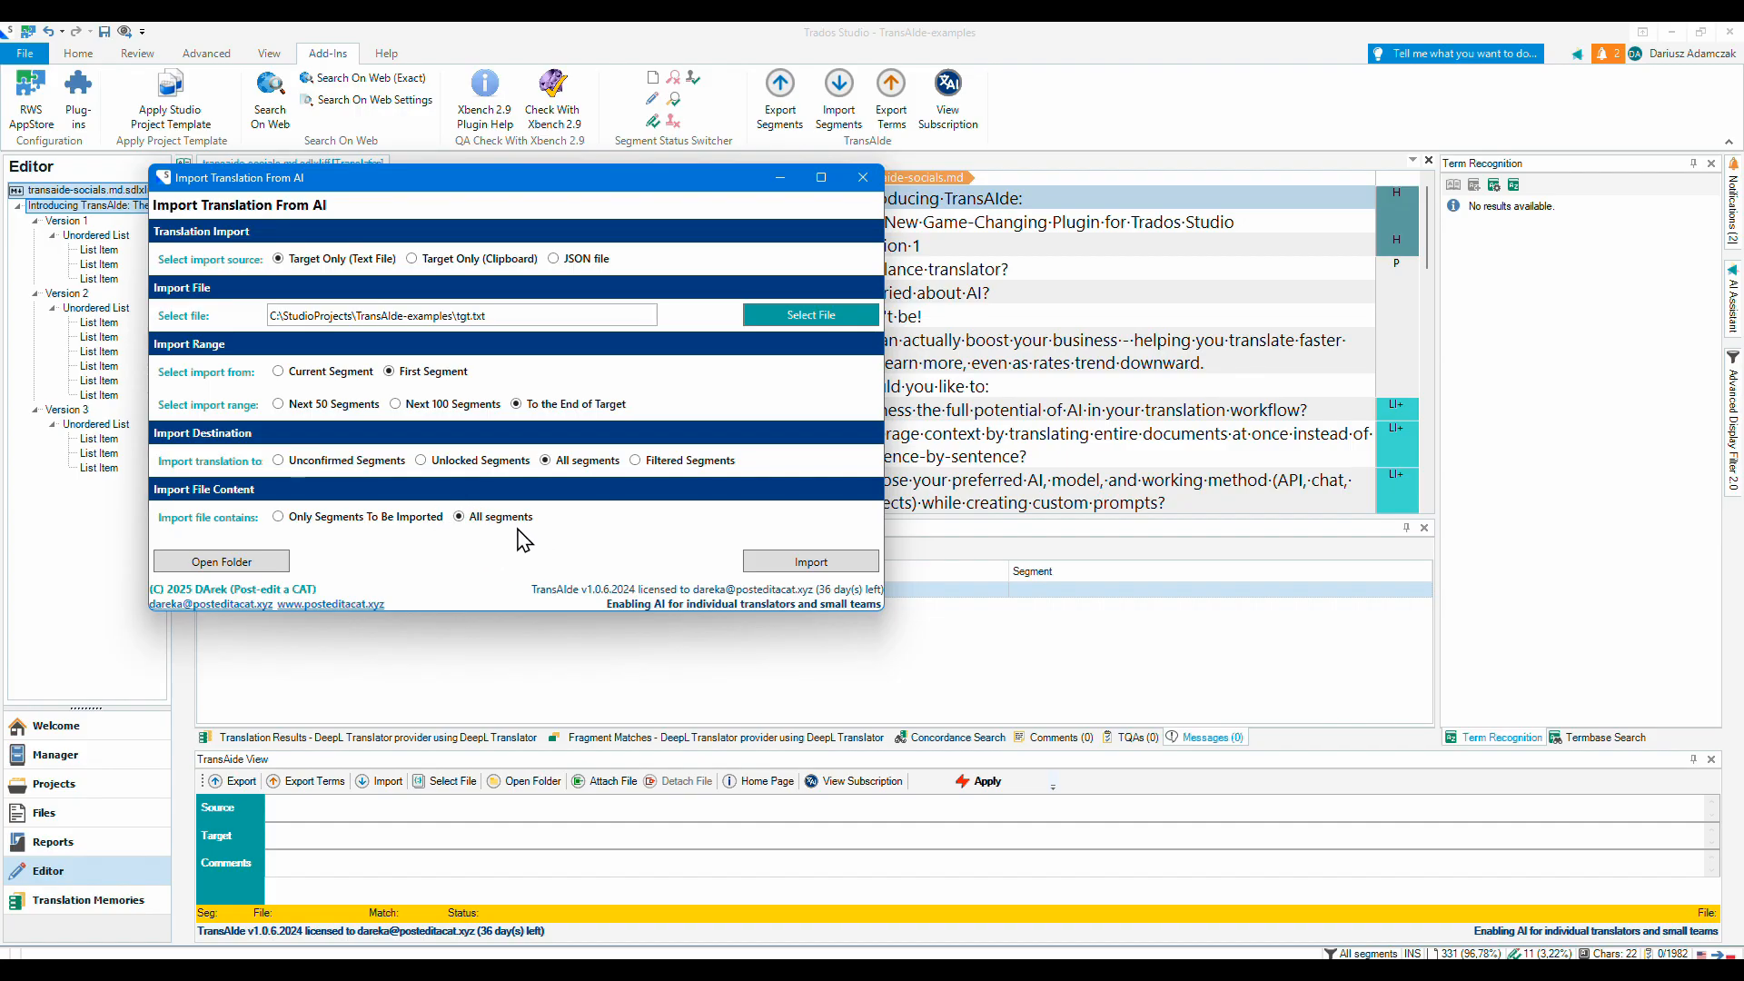
left_click(800, 563)
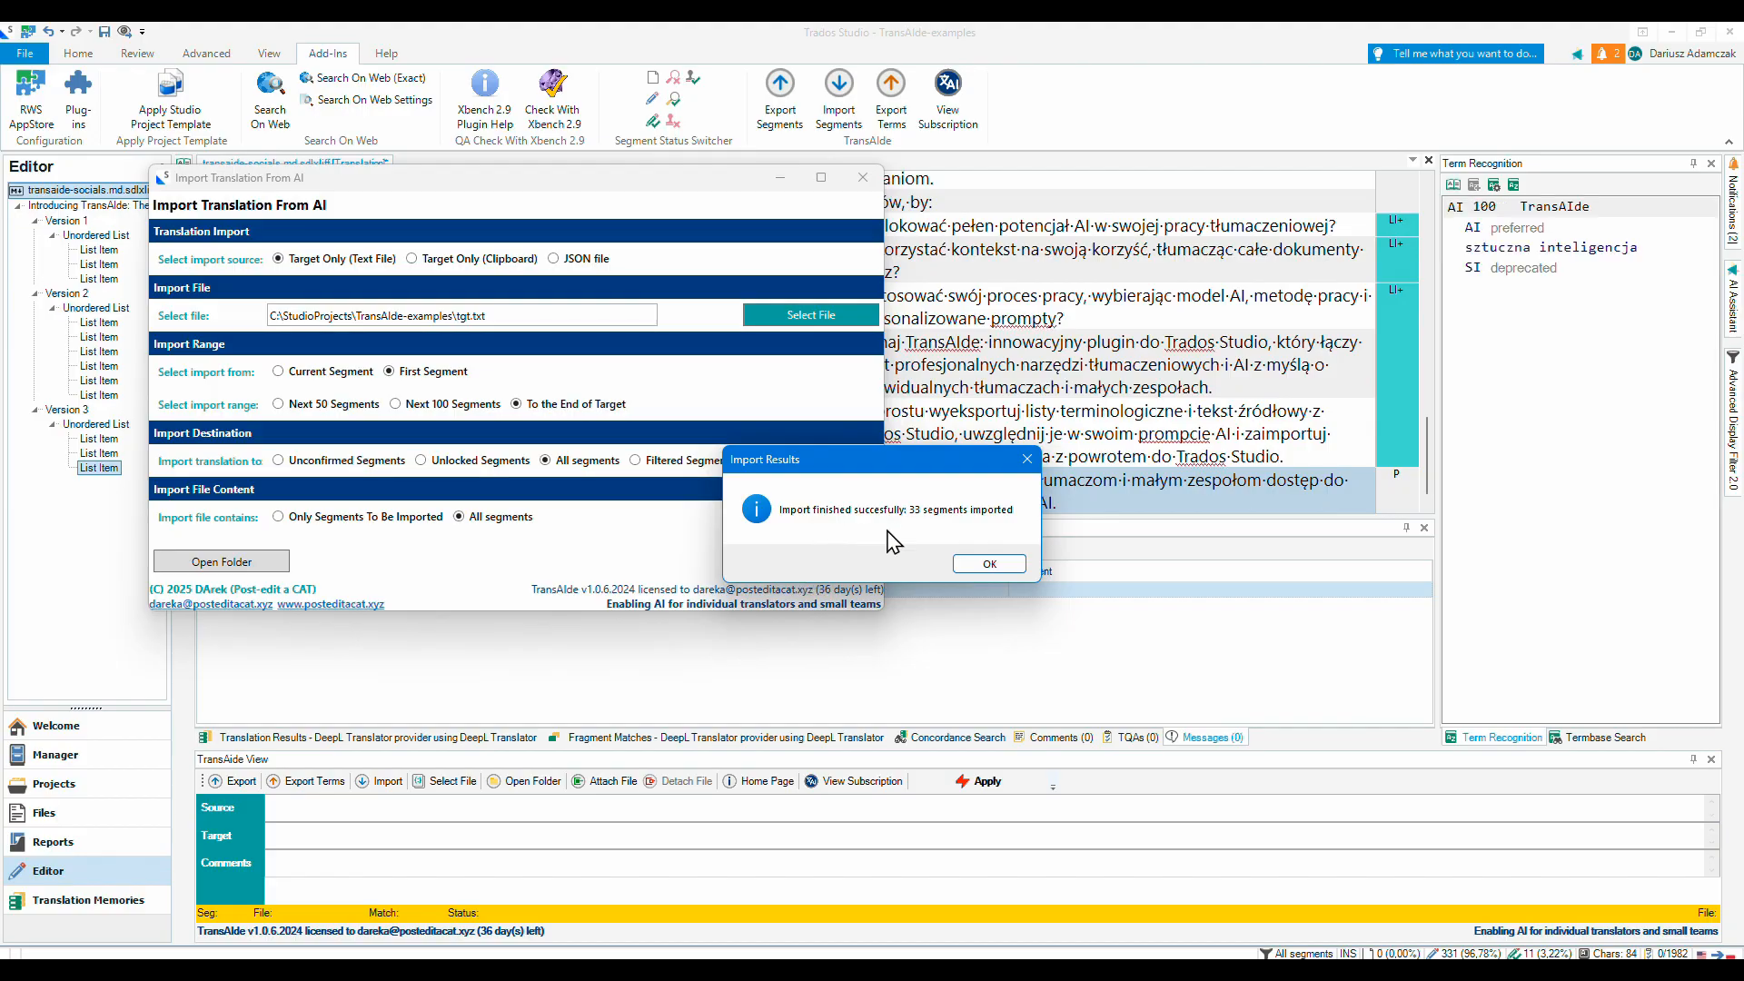
left_click(990, 564)
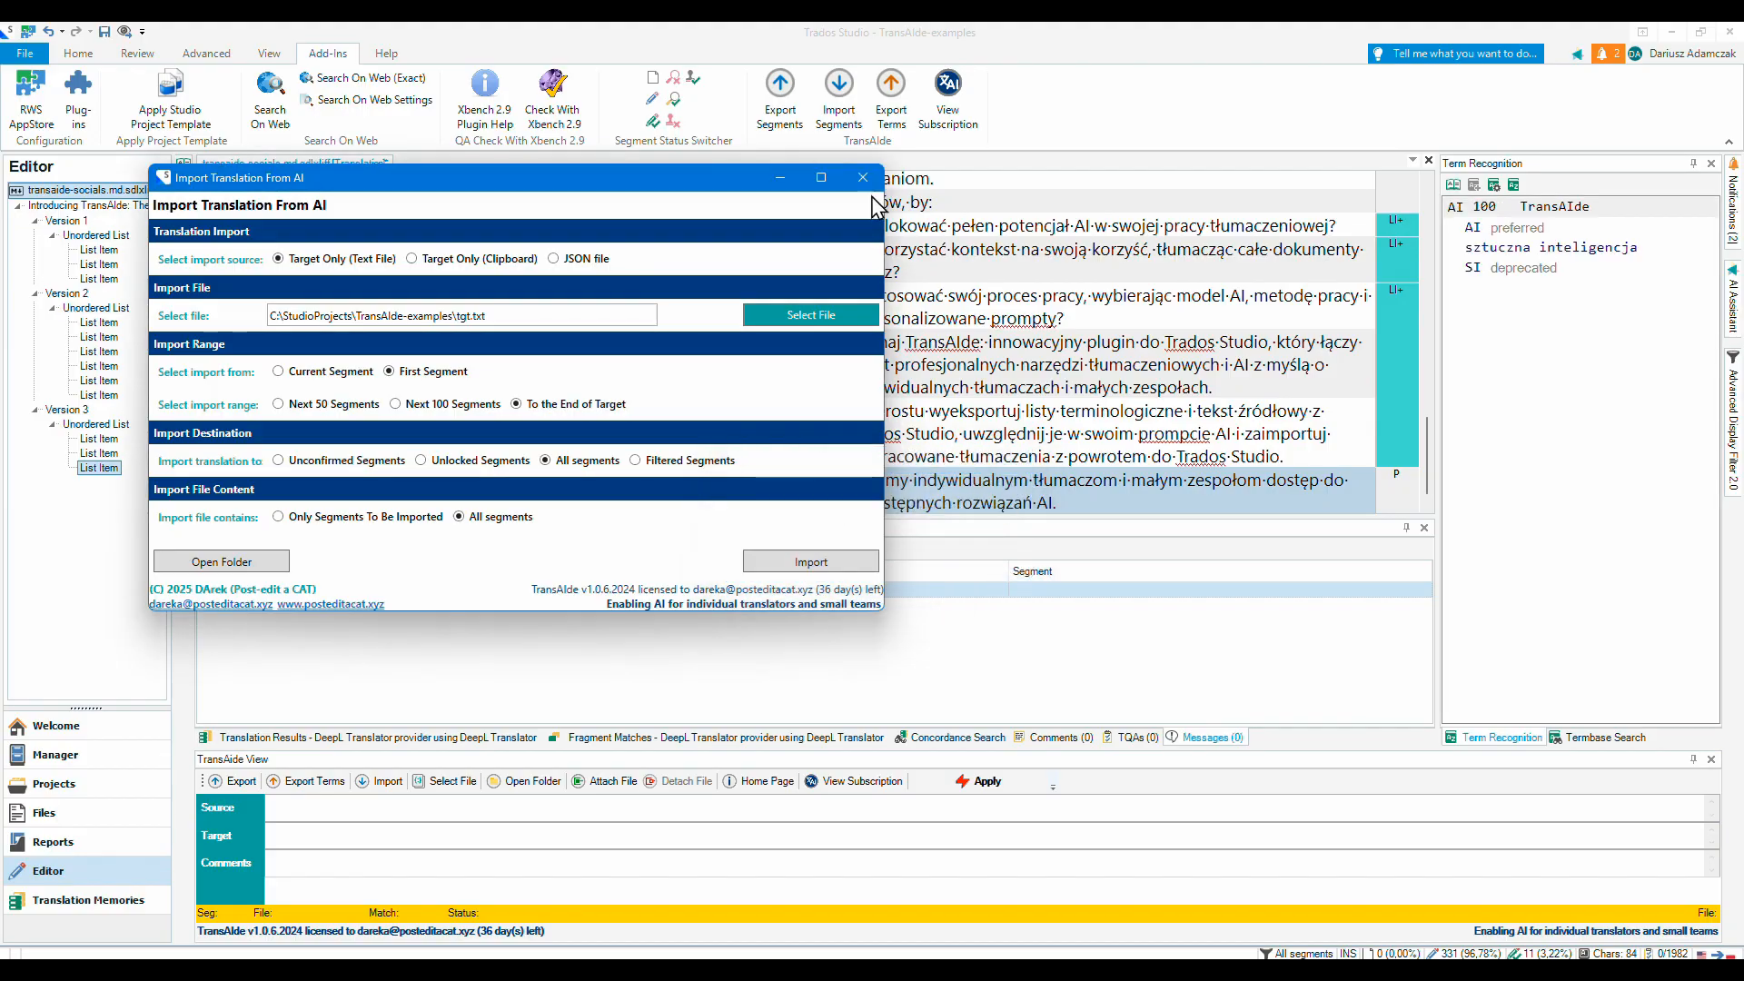
left_click(863, 177)
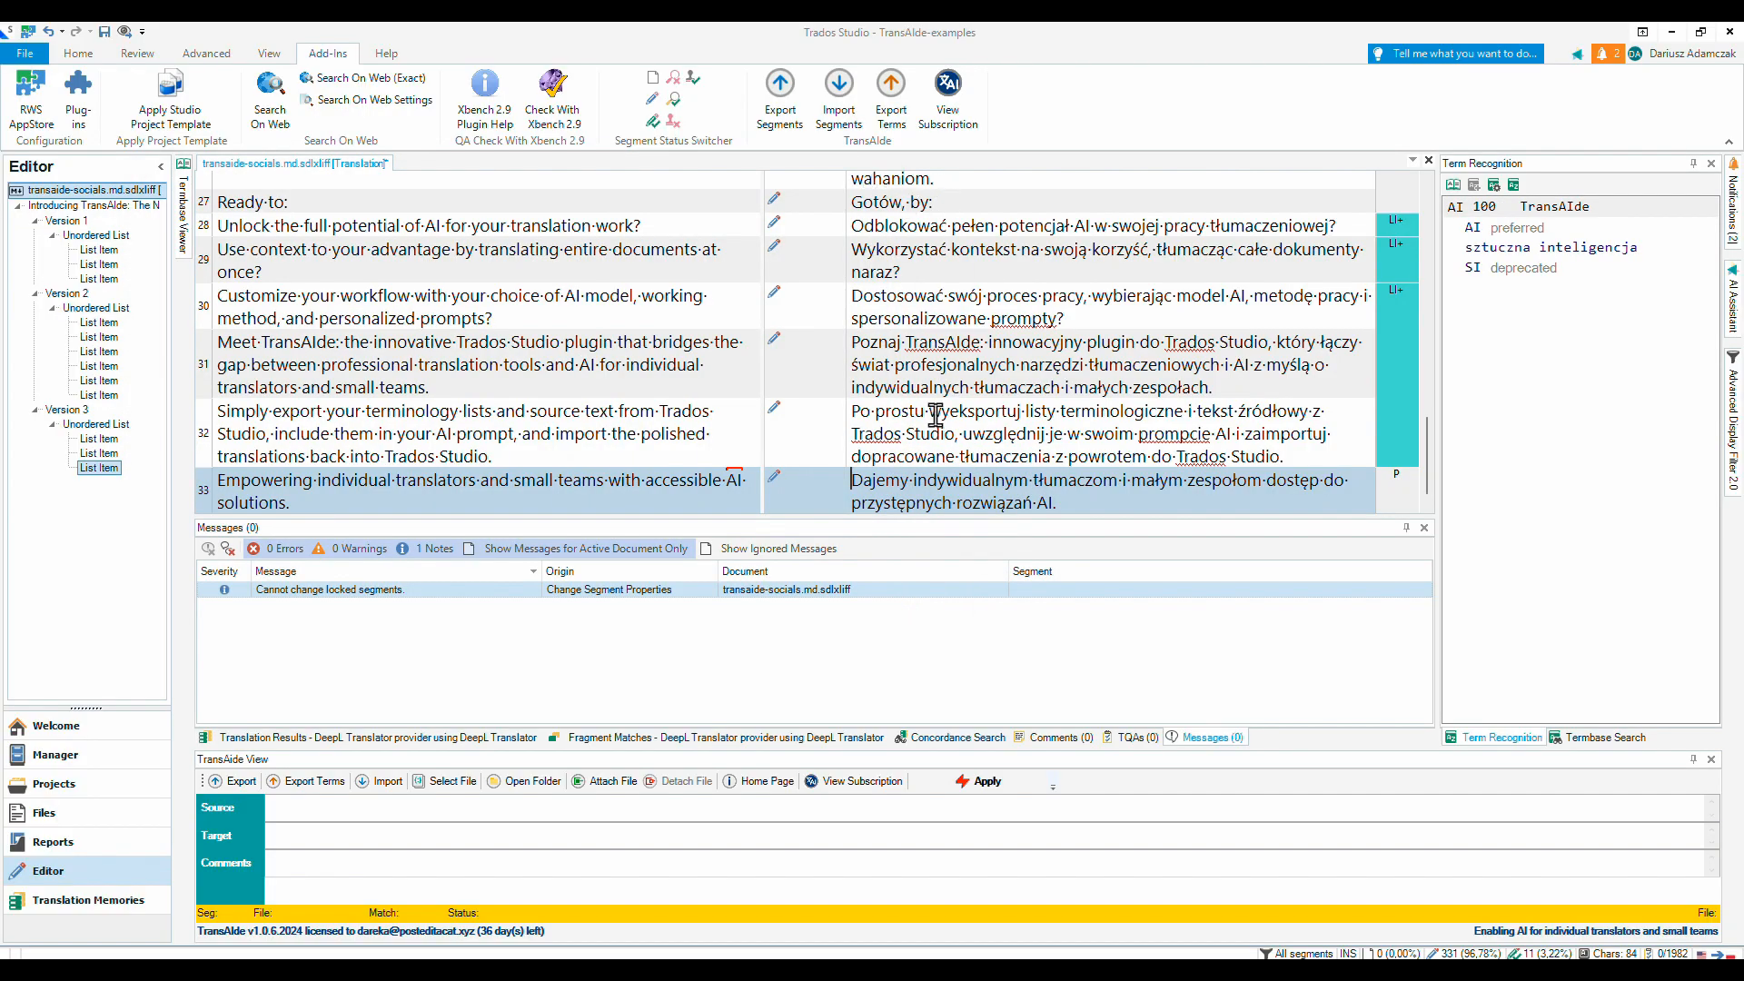
- Review the imported Polish translation in the editor, checking locked segments 24 and 25 and the segments above them
scroll(936, 409, "up", 3)
left_click(878, 304)
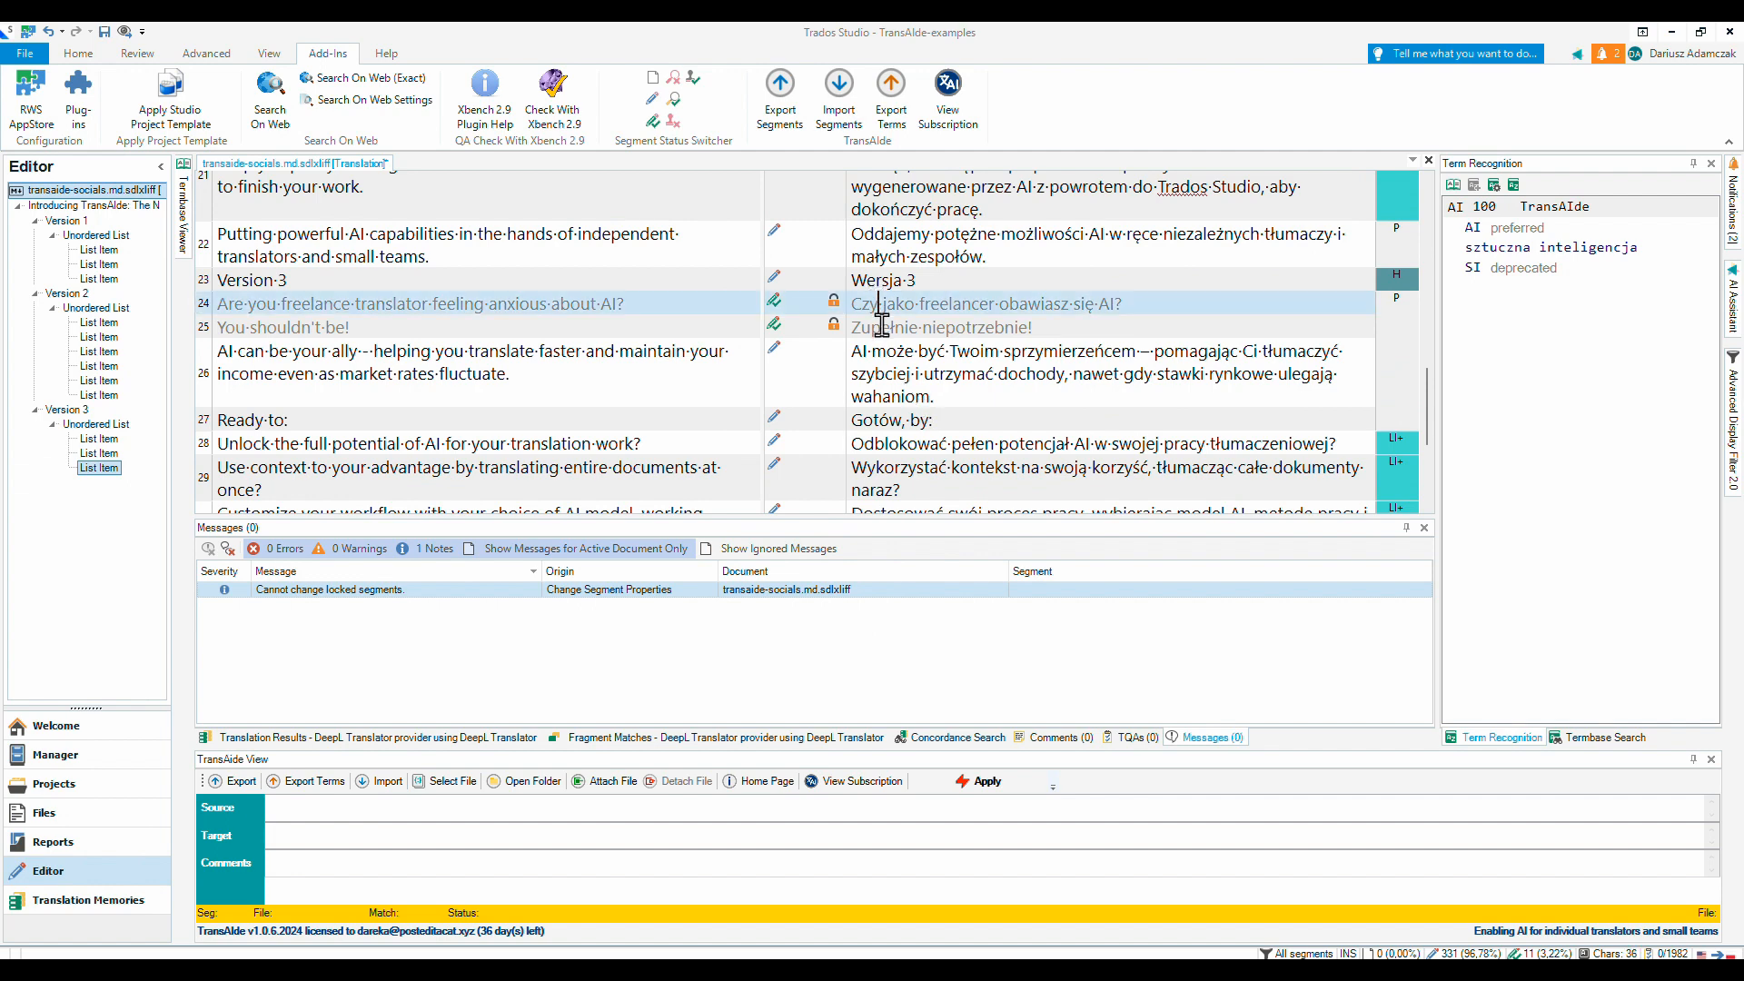
left_click(881, 328)
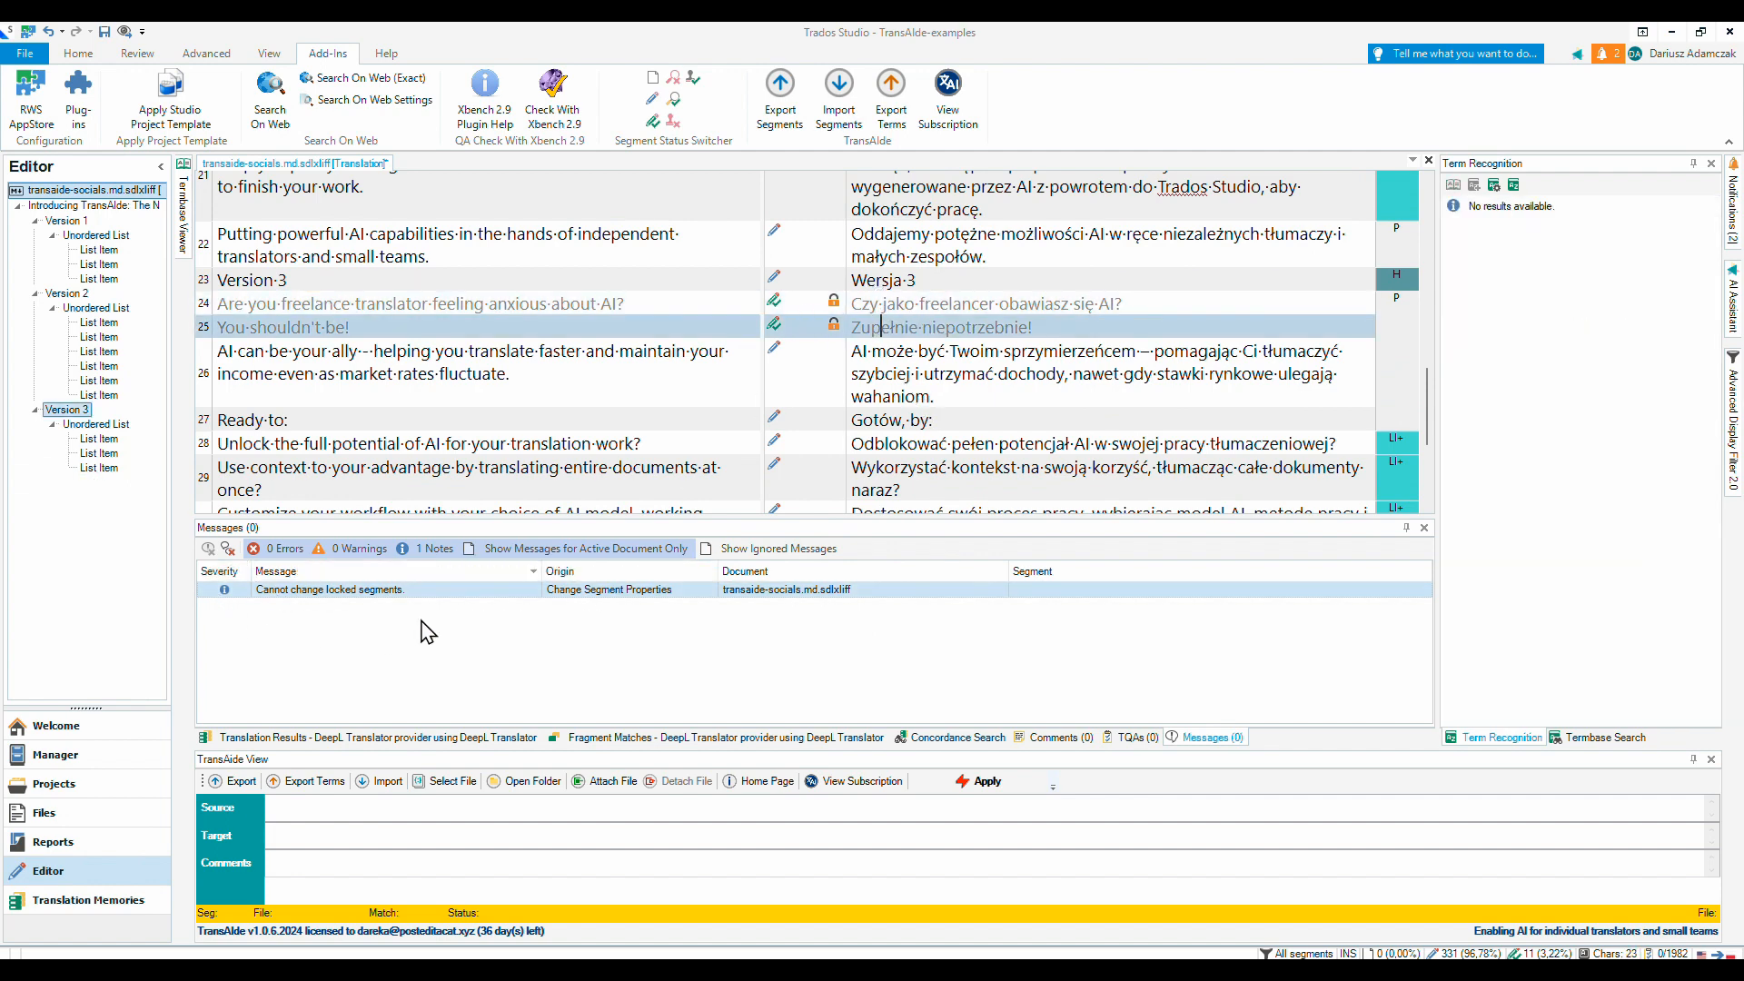
scroll(1094, 418, "up", 1)
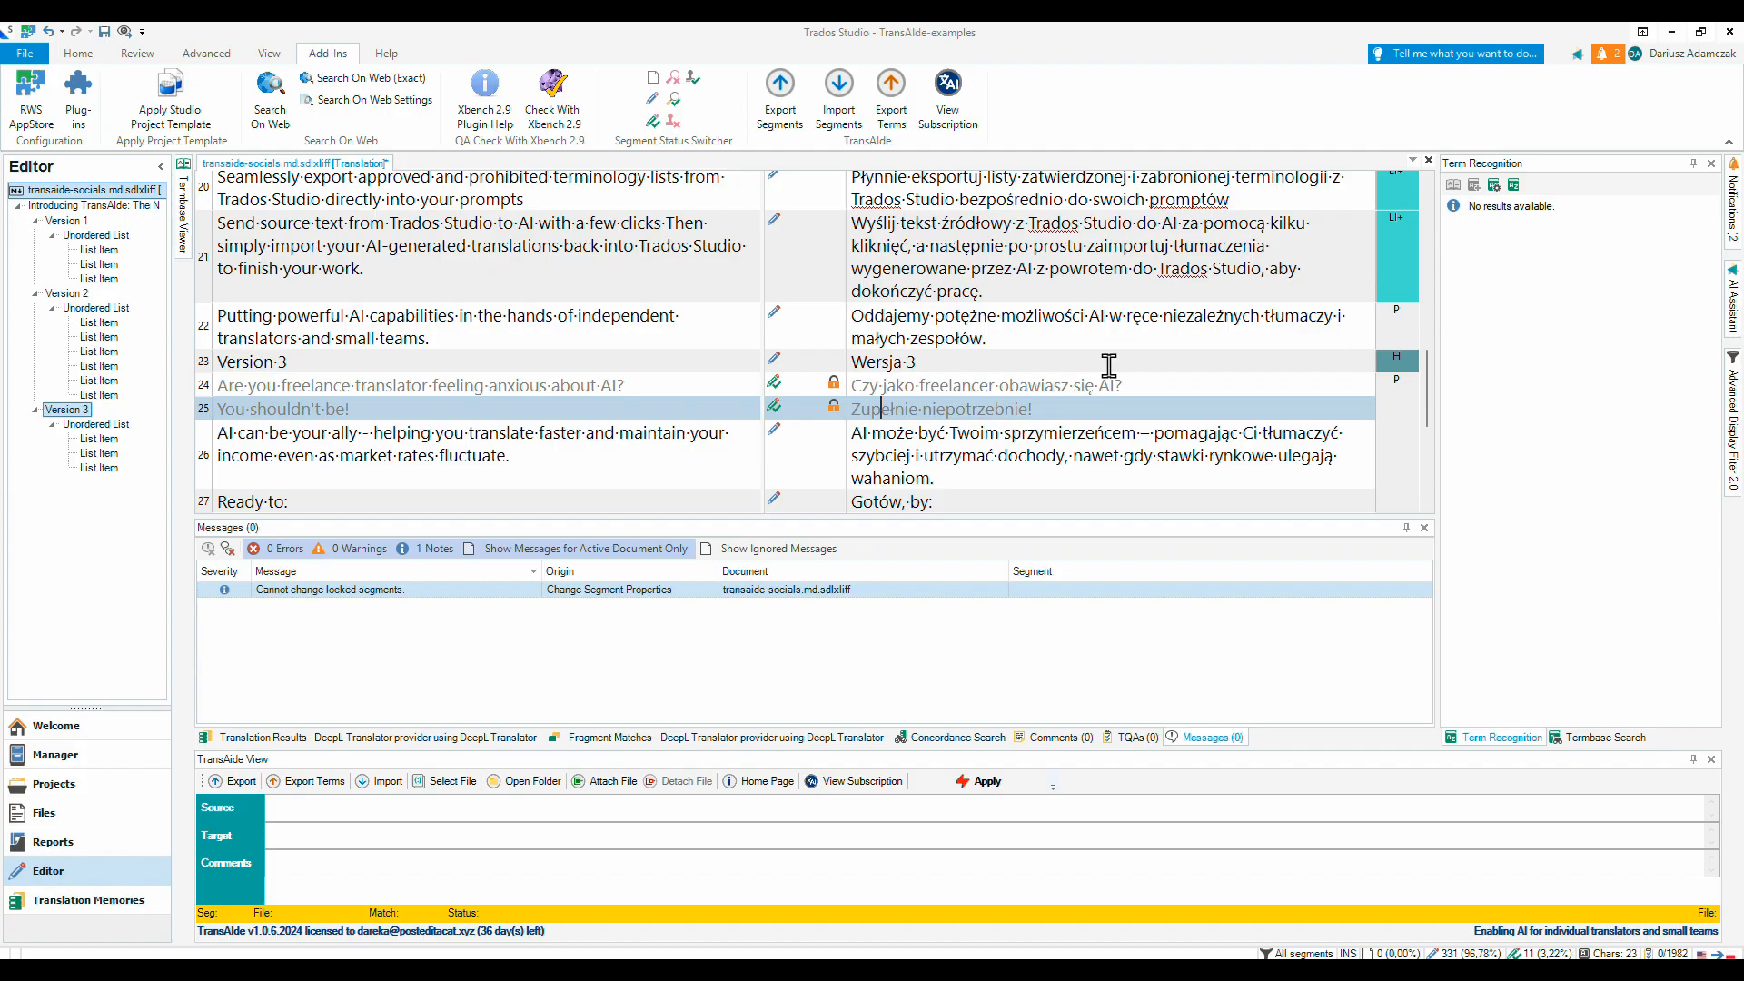
scroll(1110, 364, "up", 2)
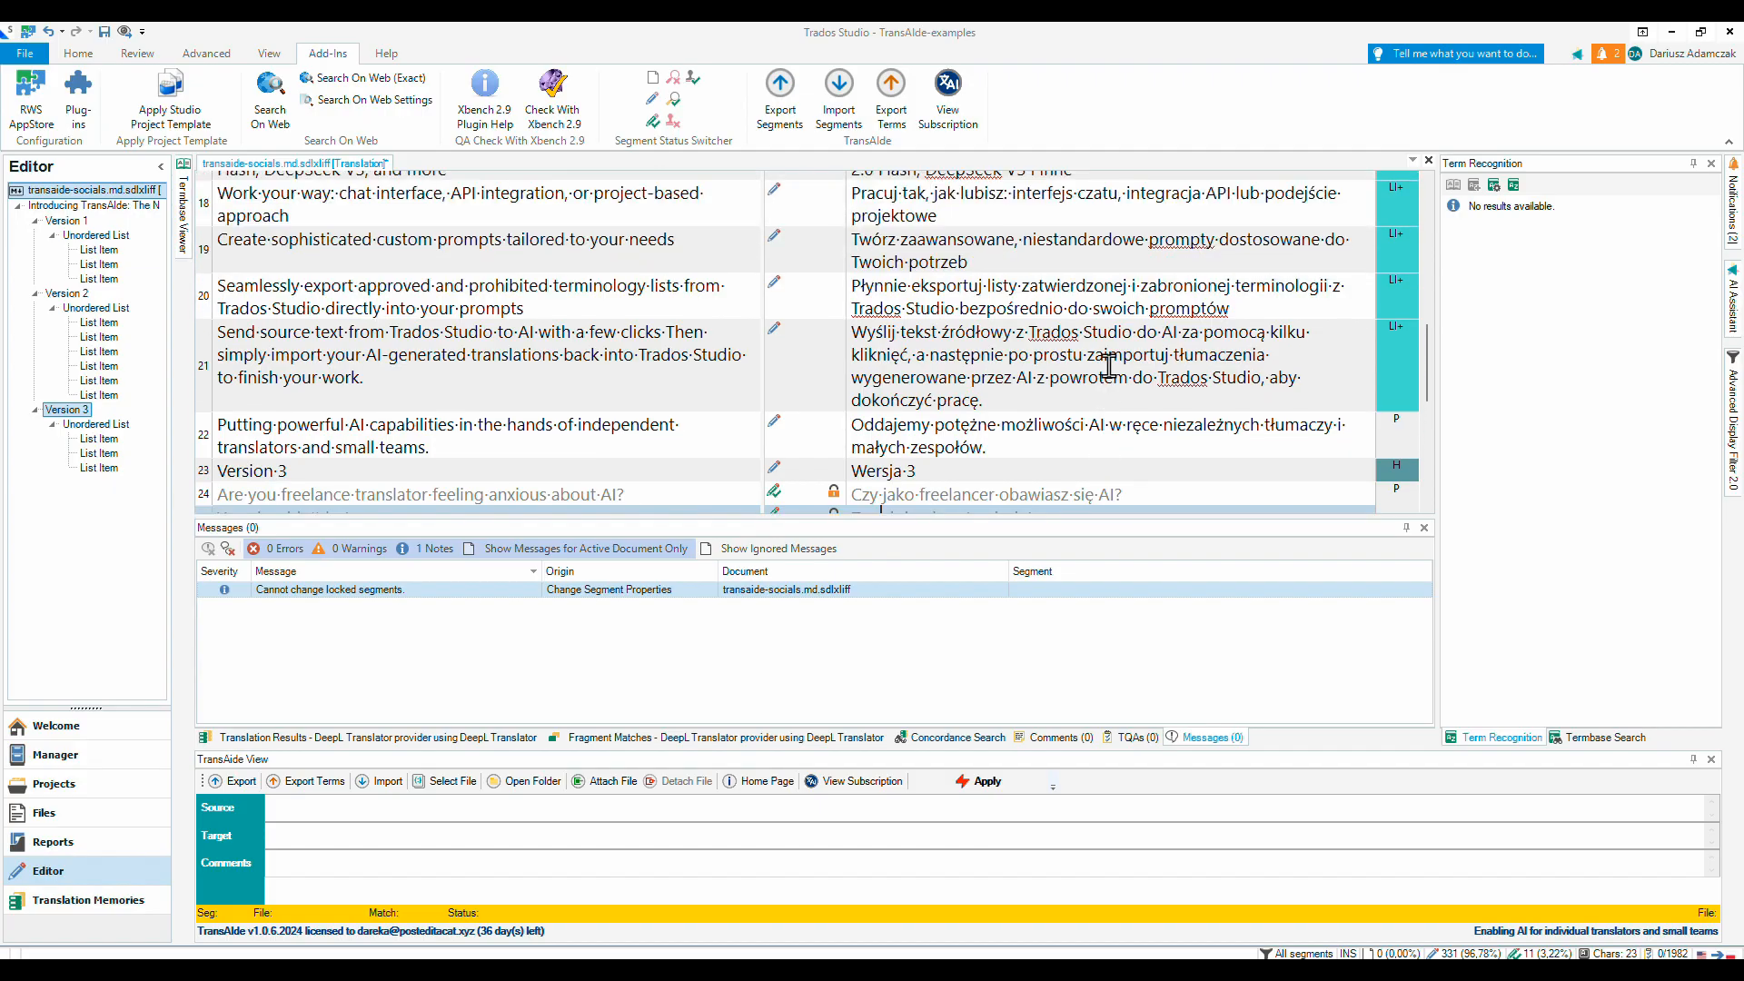
scroll(1109, 366, "down", 2)
scroll(1109, 366, "up", 1)
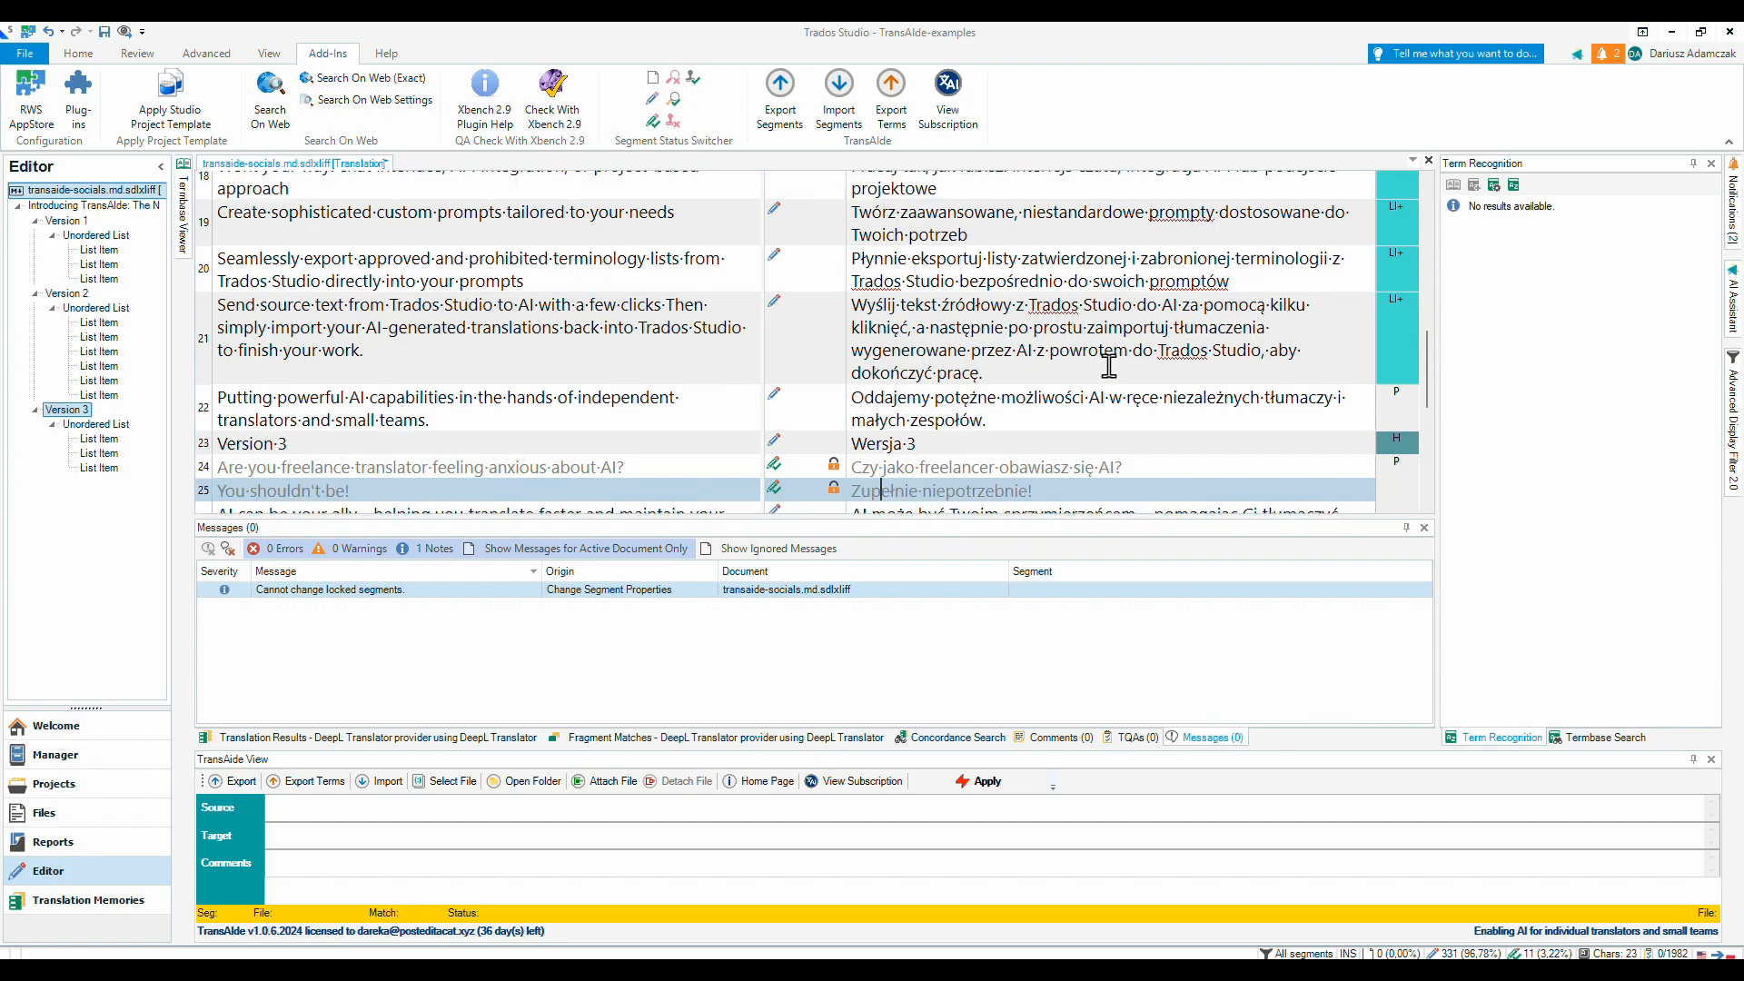
scroll(1109, 366, "up", 12)
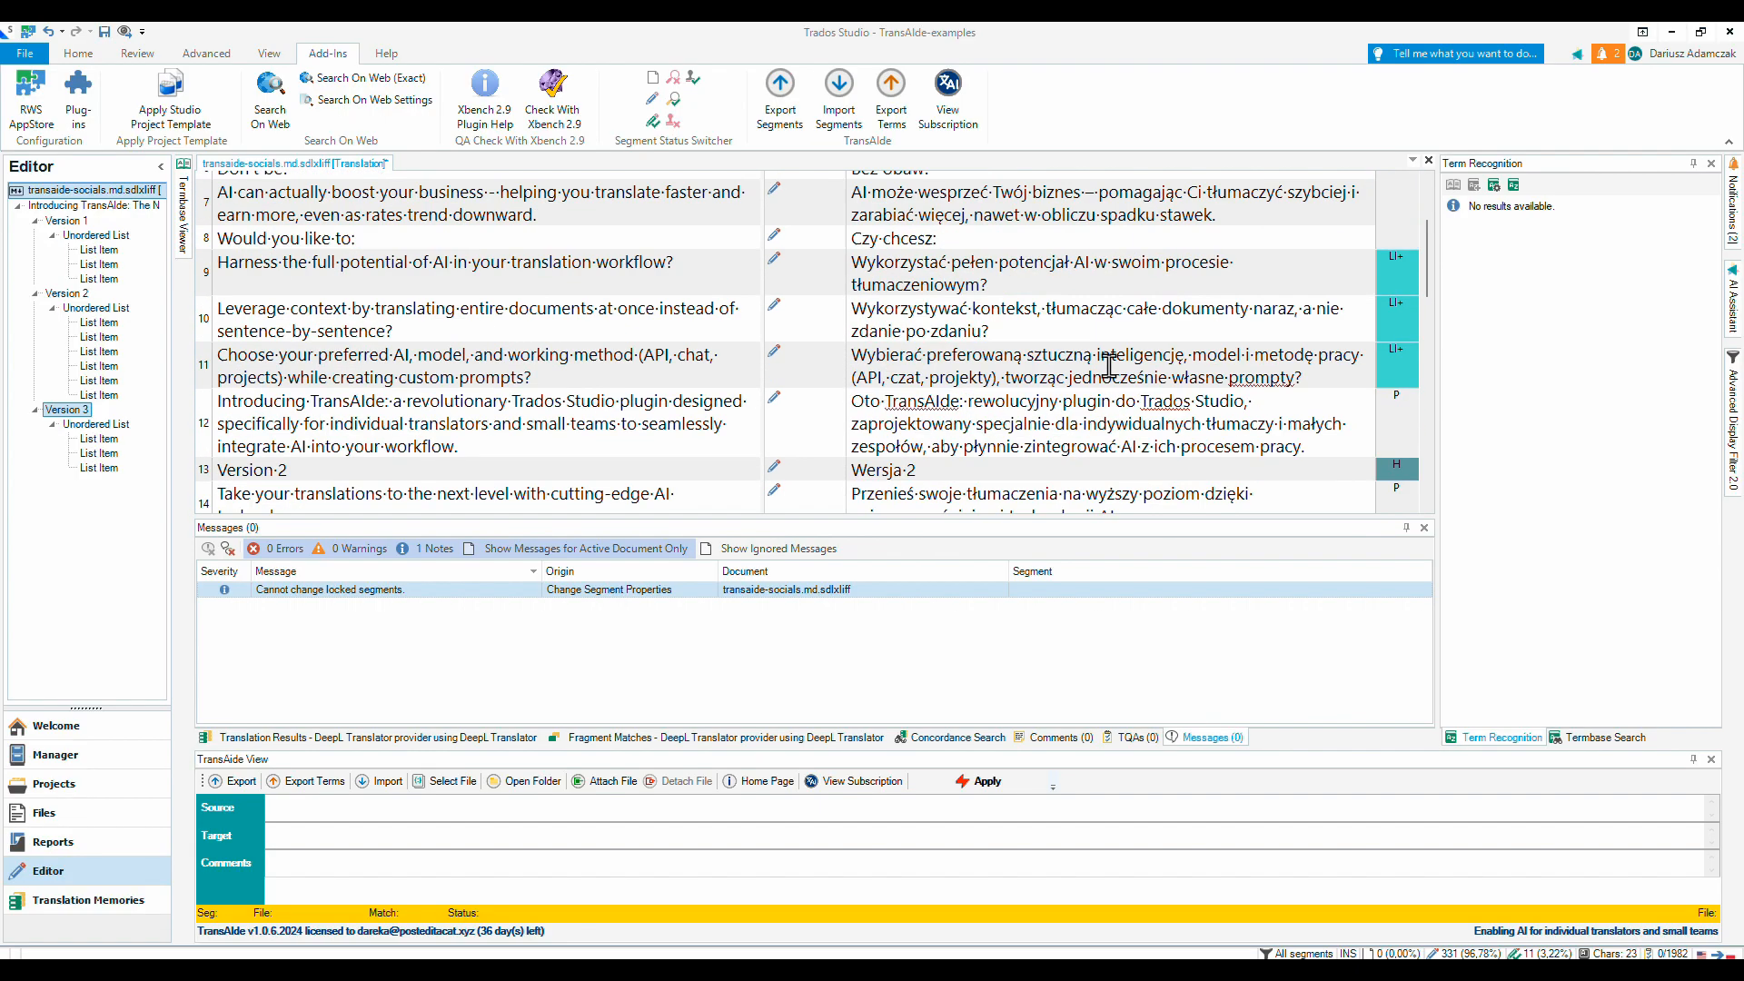